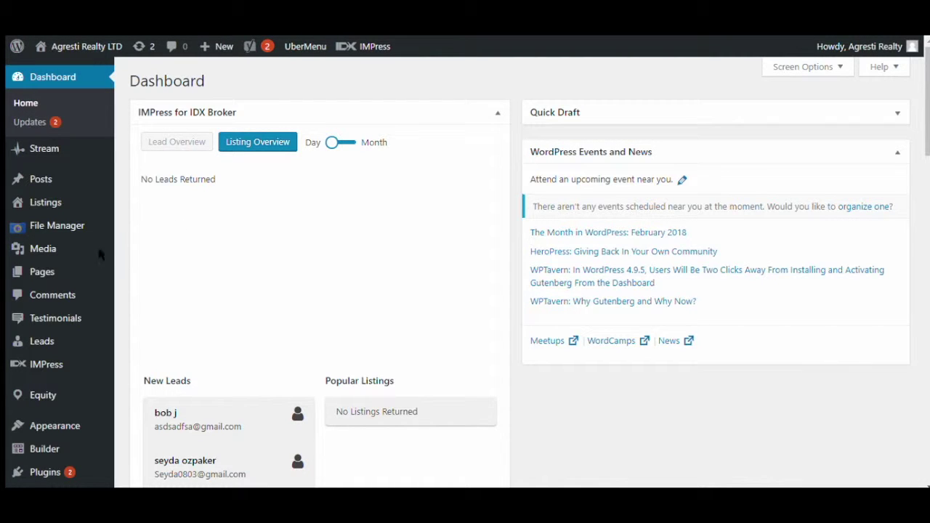
Create a new WordPress page titled 'Example Building Page'.
mouse_move(33, 271)
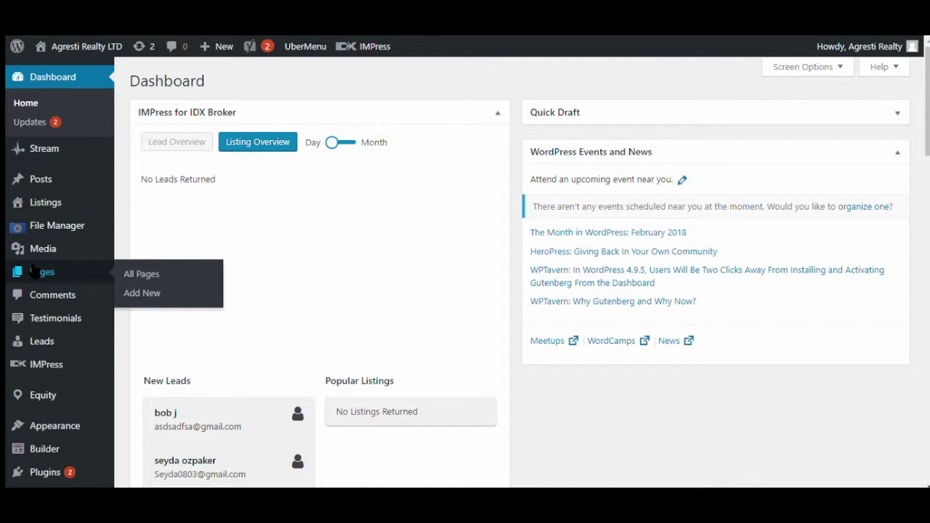
click(148, 294)
click(221, 127)
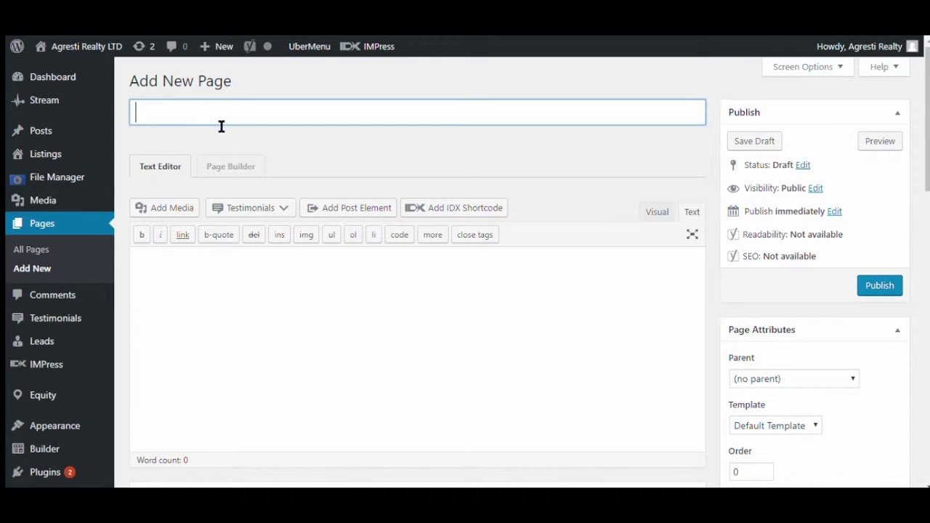
text(Example Bu)
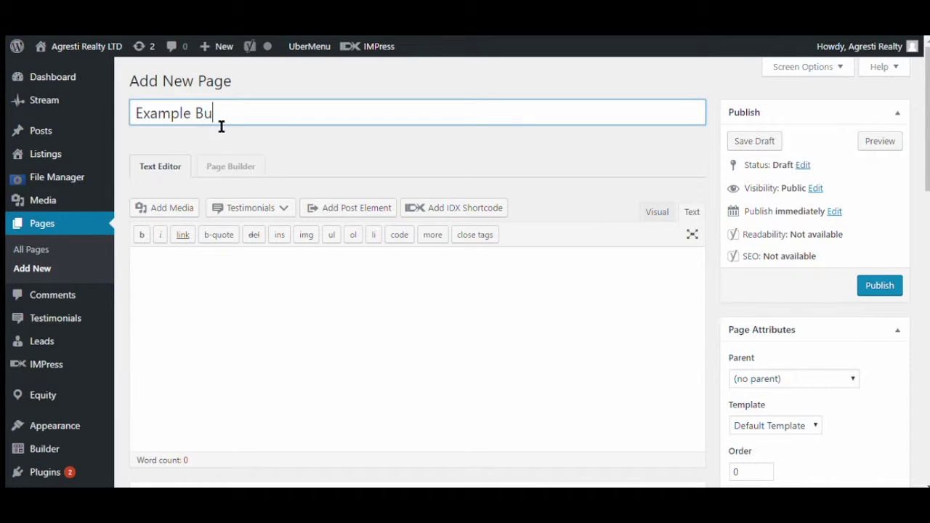
text(ilding Page)
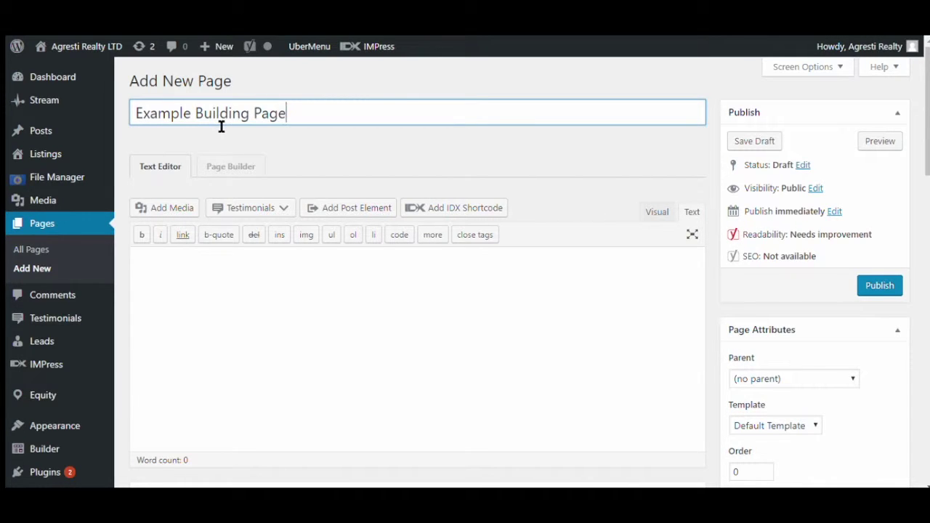
Switch to Beaver Builder and apply the saved 'Buildings Page' template to the page.
click(231, 168)
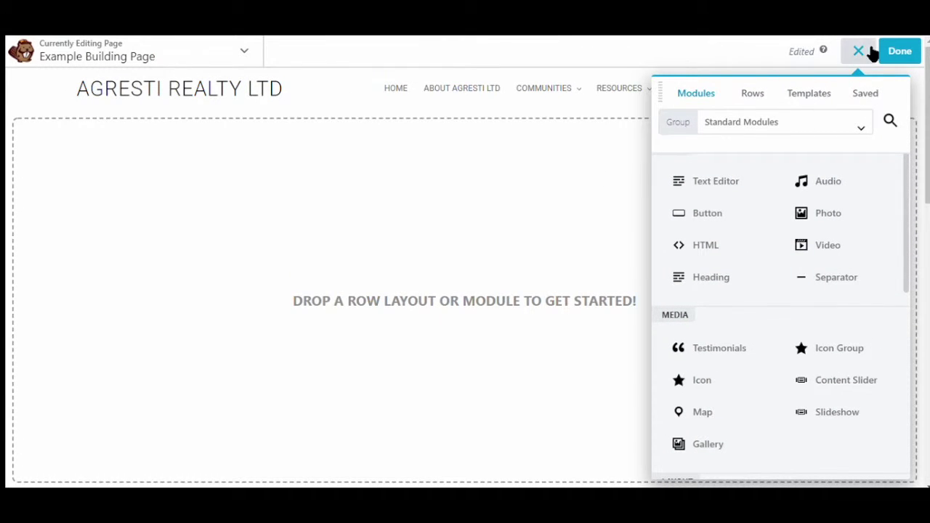
click(817, 92)
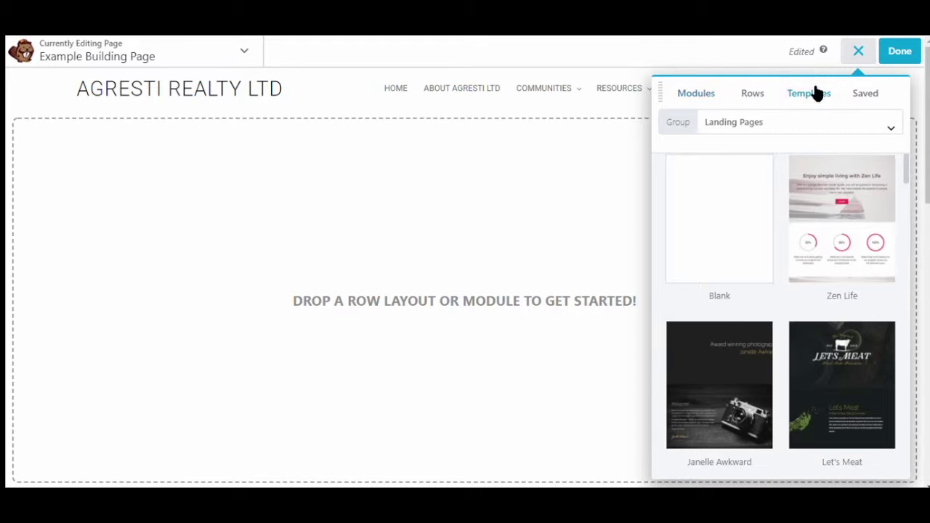
click(816, 122)
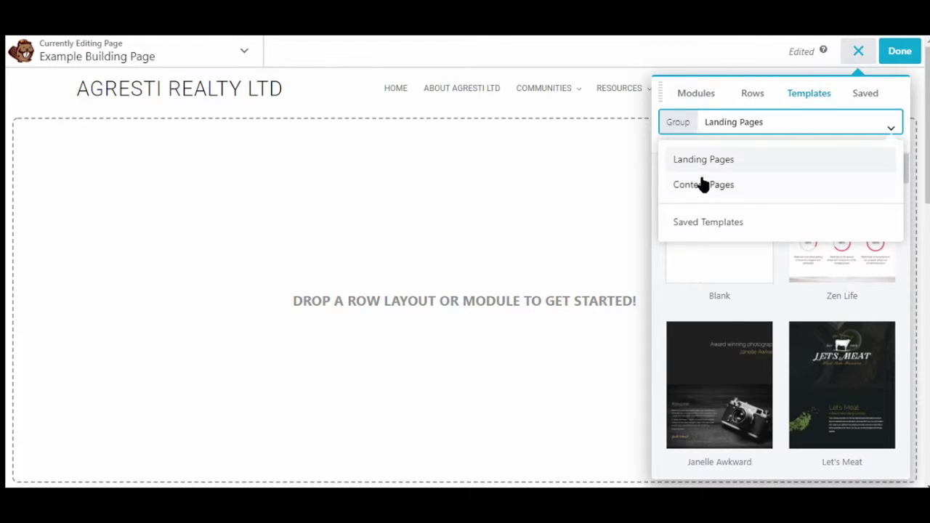
click(683, 226)
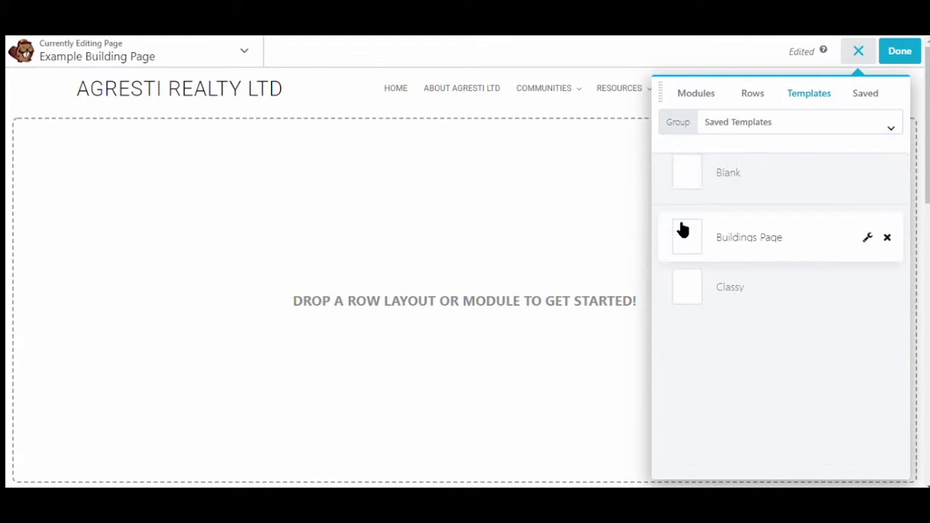
click(709, 251)
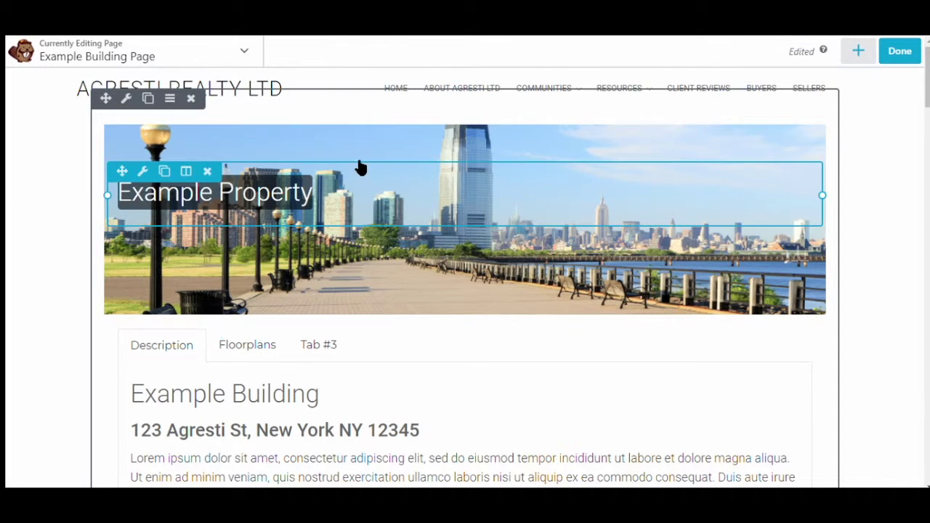
Change the hero heading from 'Example Property' to 'Building at 123 avenue' and save.
click(371, 200)
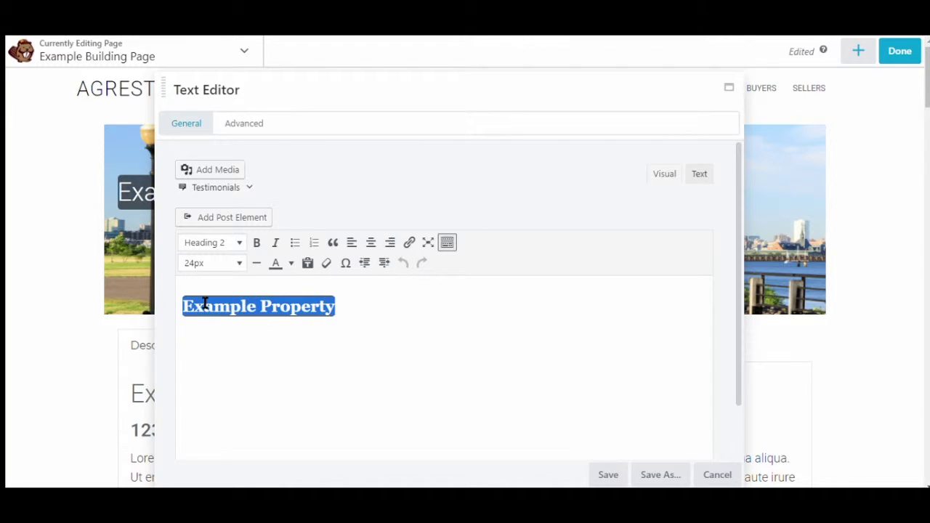
text(Building)
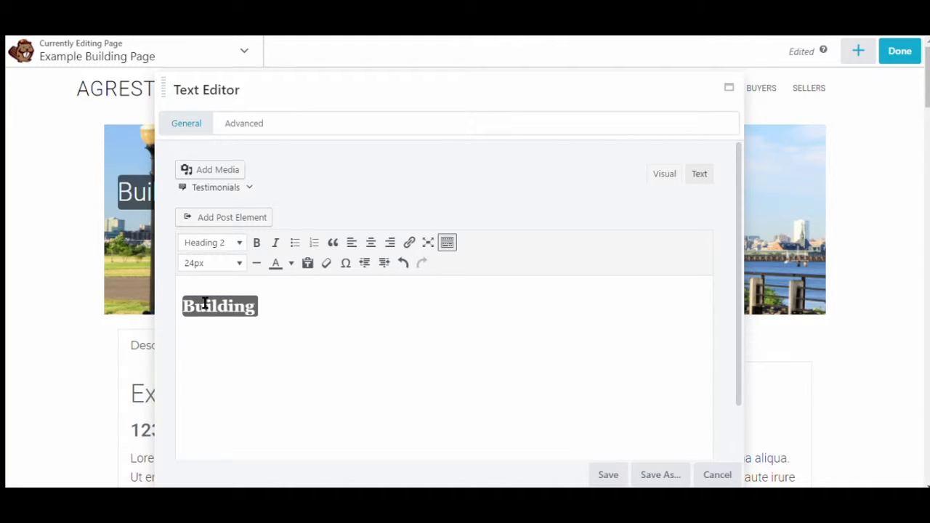
text( at 123)
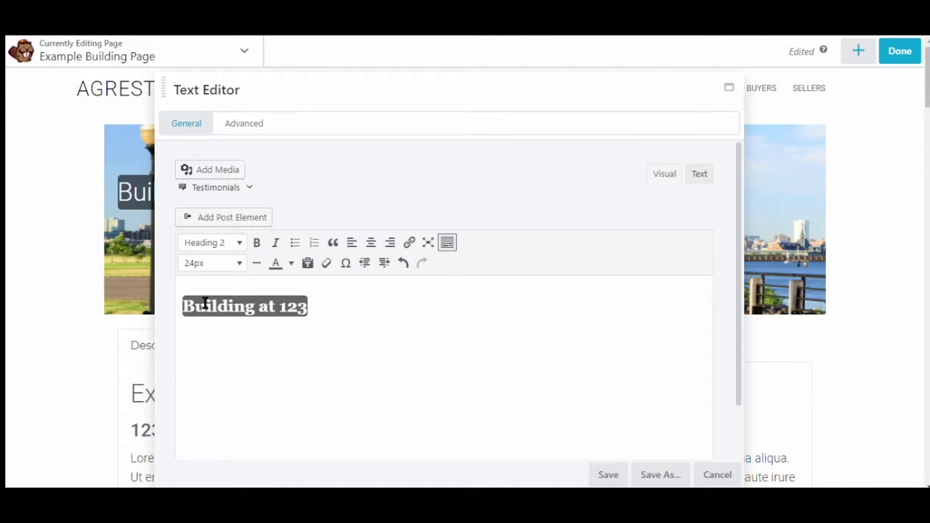
text( avenue)
key(BackSpace)
key(BackSpace)
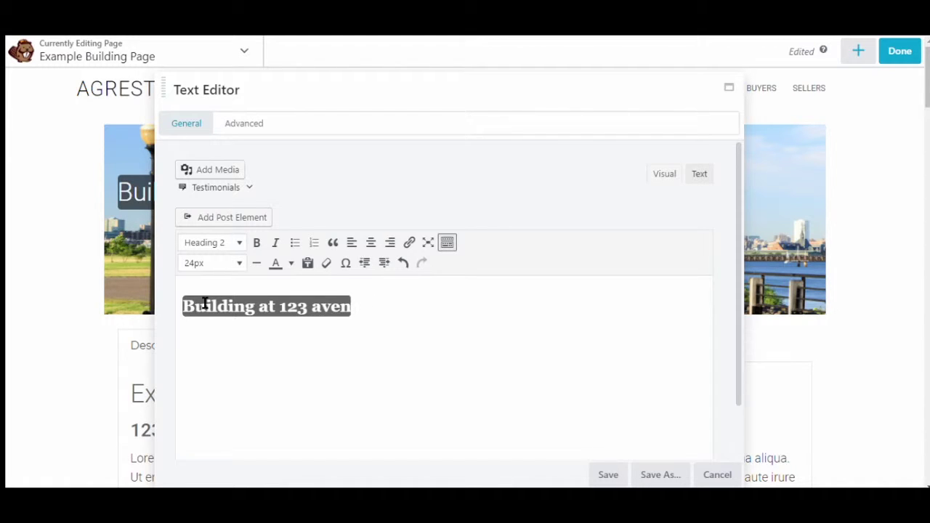
text(ue)
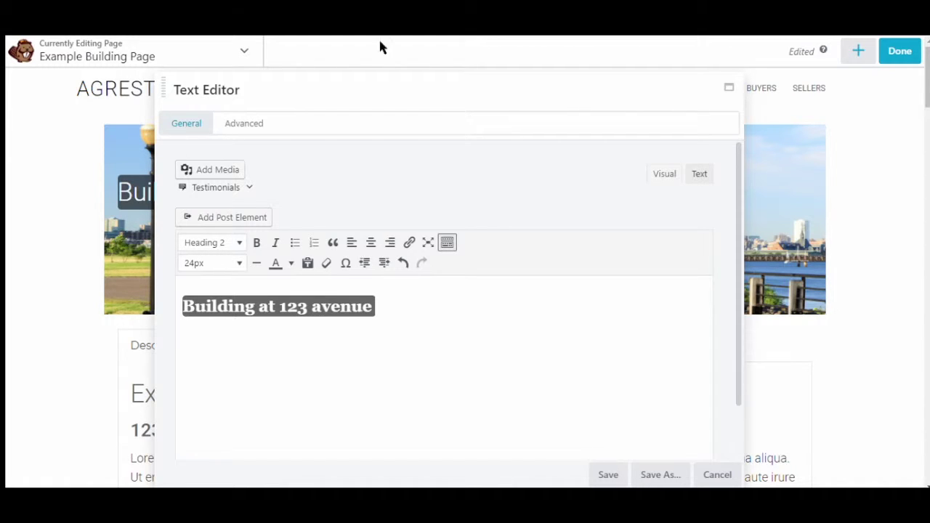
click(608, 473)
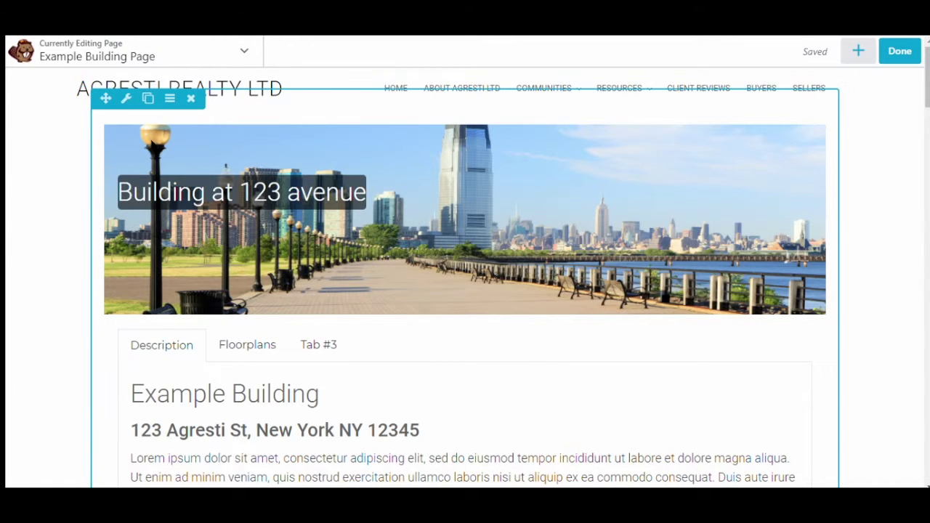
mouse_move(259, 170)
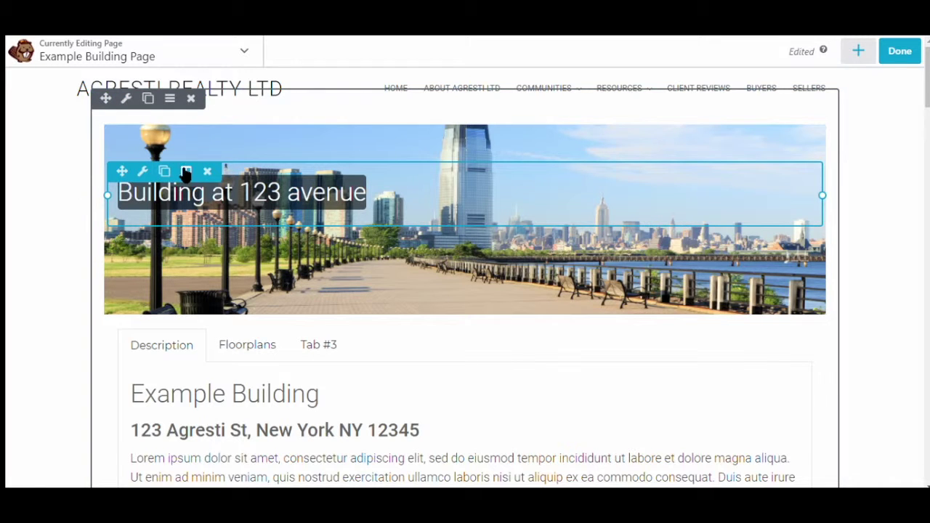
Set the hero column background to the brick apartment photo (Unknown-1.jpeg, full size) and save.
mouse_move(185, 172)
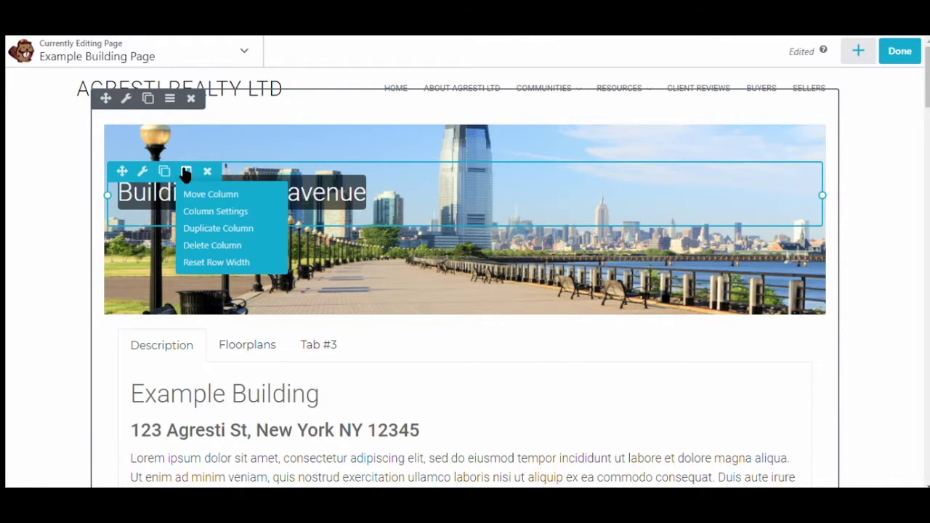
click(215, 215)
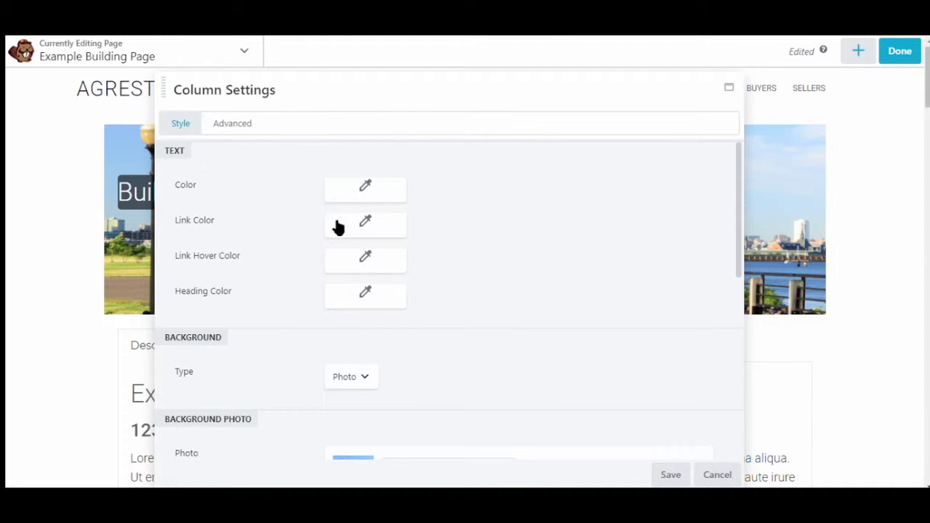
scroll(339, 225, down, 3)
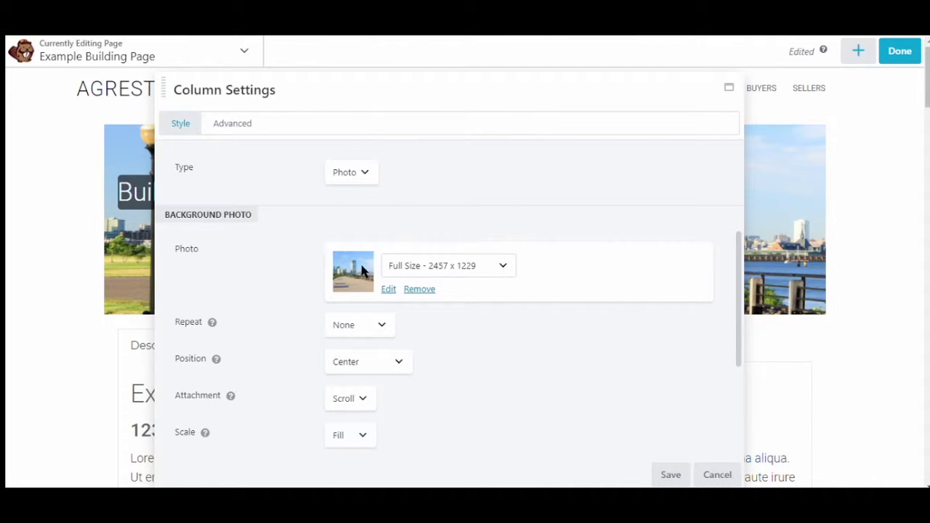
click(386, 289)
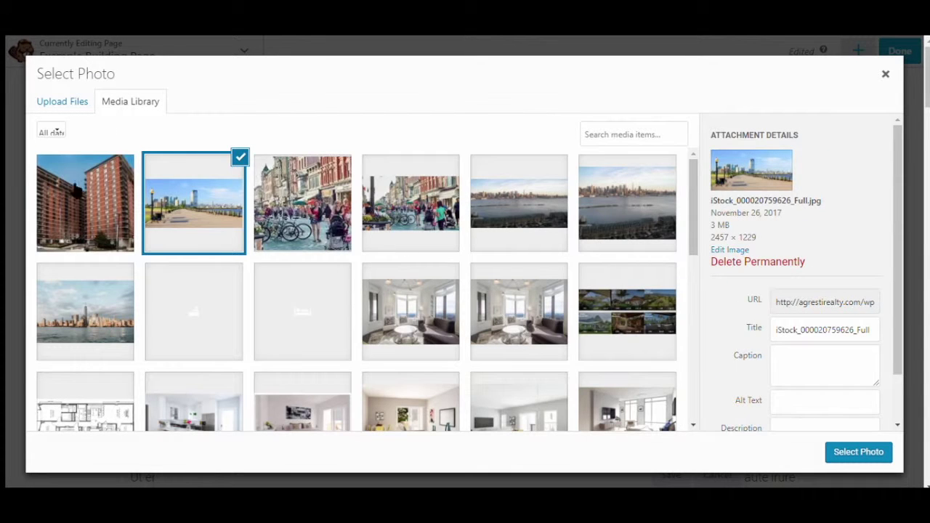
scroll(207, 221, down, 1)
scroll(205, 222, up, 1)
click(113, 202)
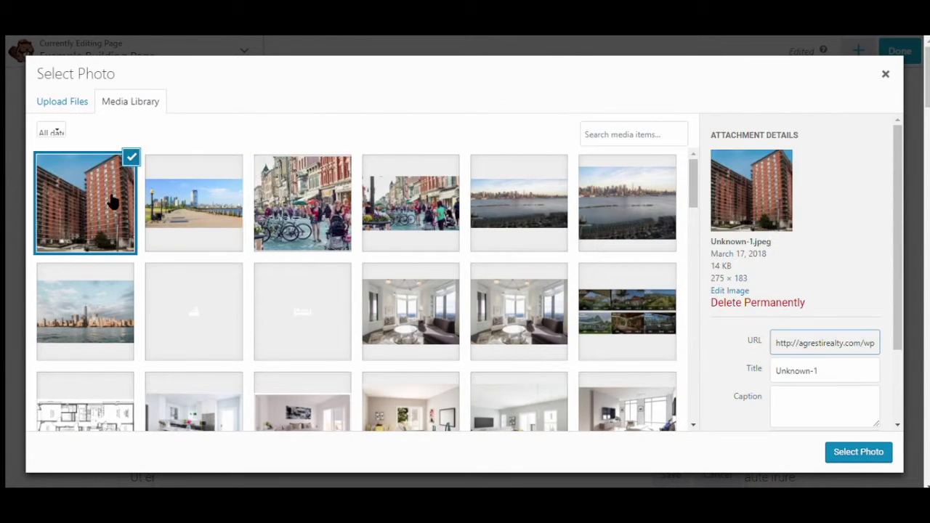
drag(769, 264, 716, 285)
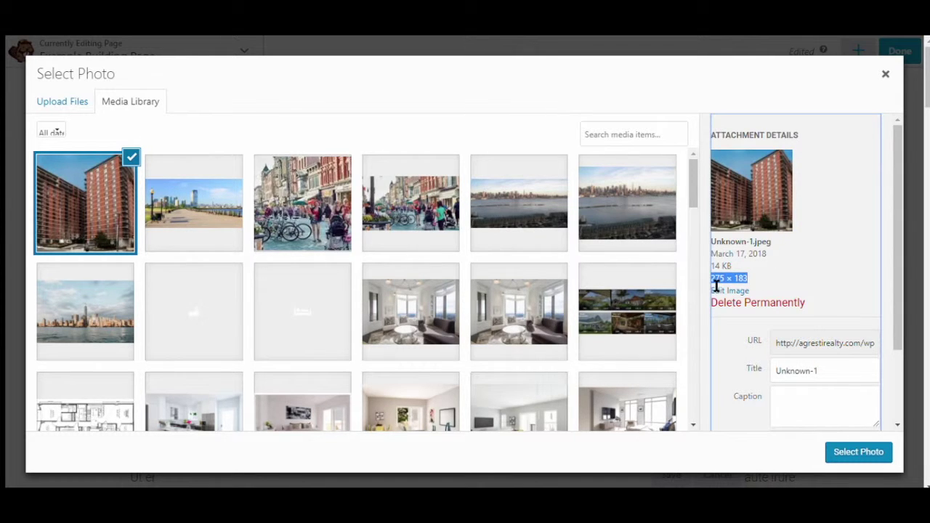
click(861, 451)
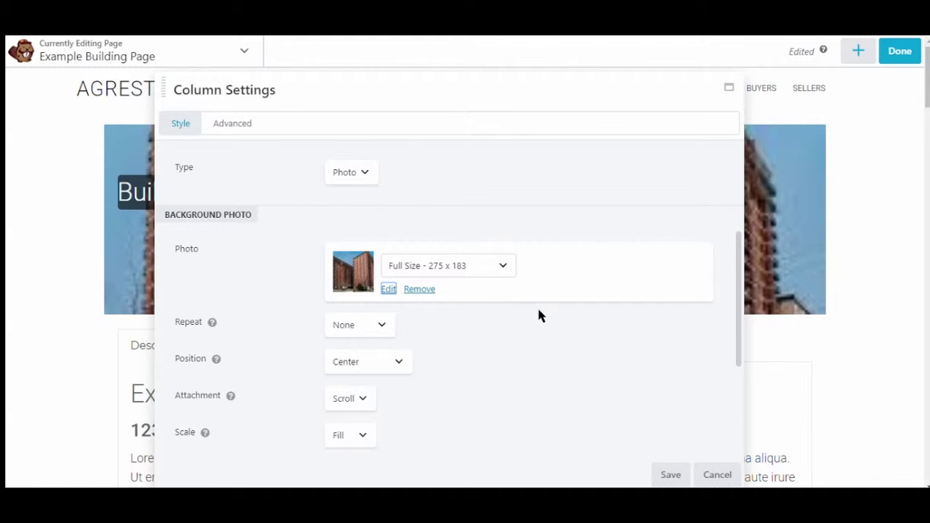
click(668, 472)
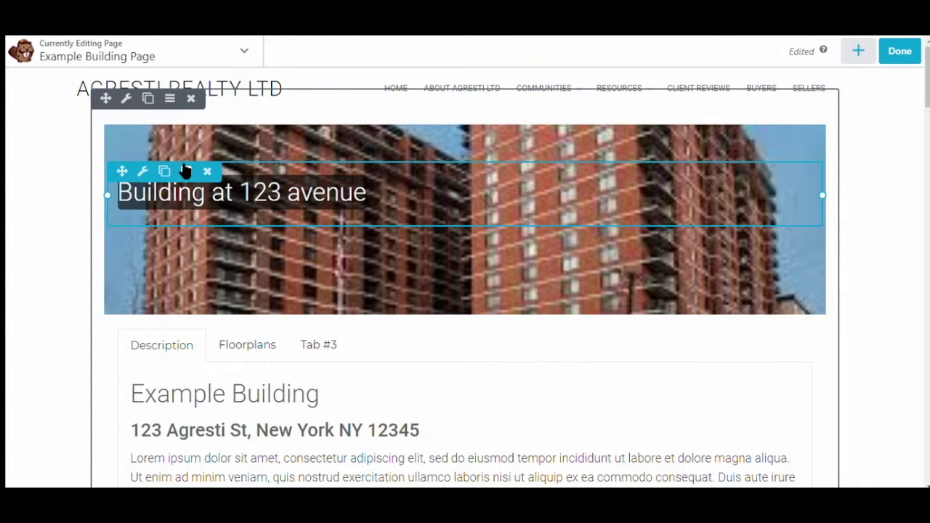
In the hero column settings, set the background photo scale to Fill.
mouse_move(184, 170)
click(205, 210)
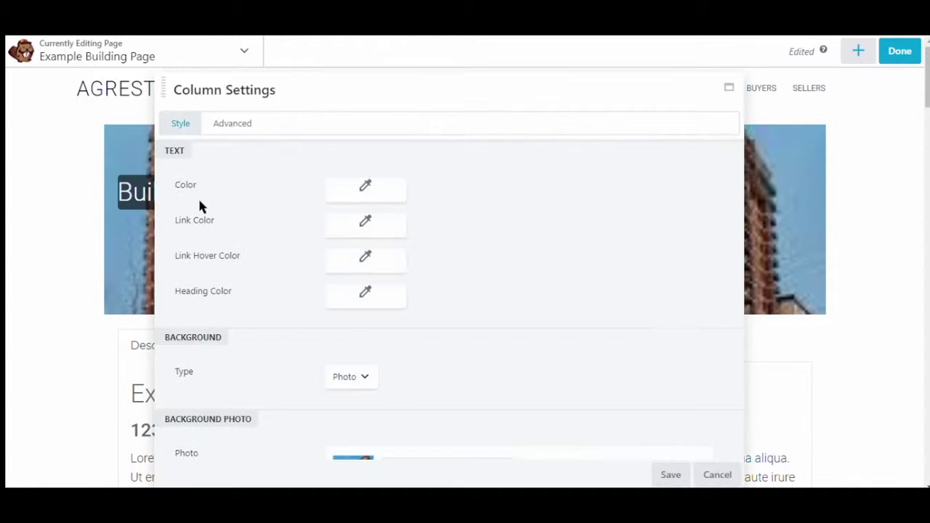
scroll(508, 363, down, 5)
click(346, 299)
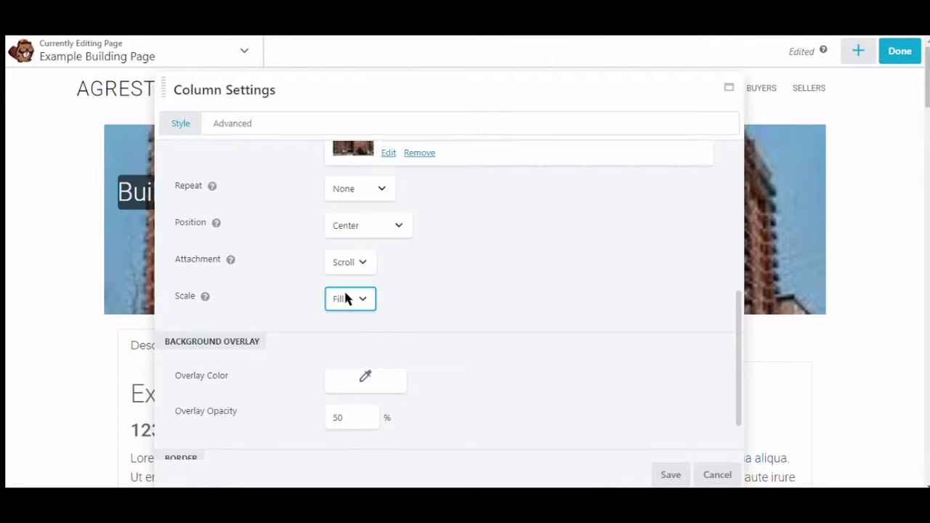
drag(504, 100, 473, 99)
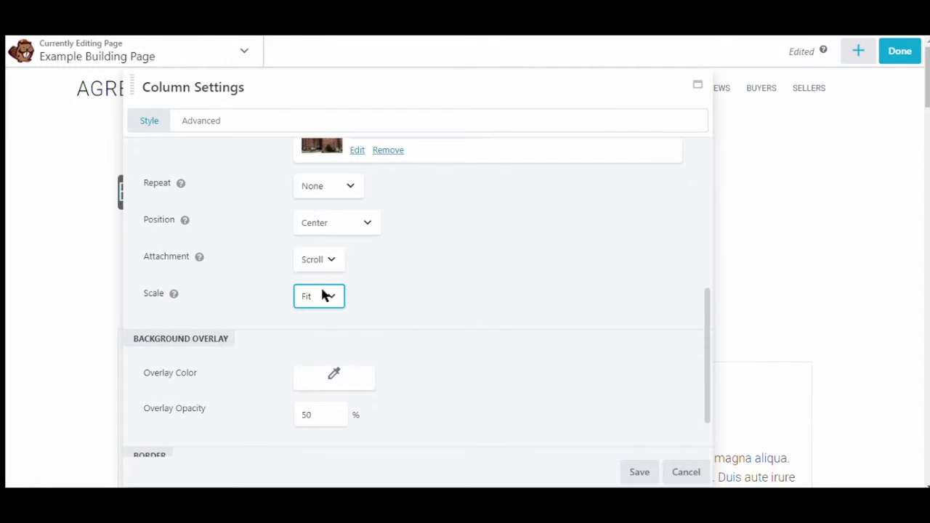
click(313, 326)
scroll(378, 243, up, 2)
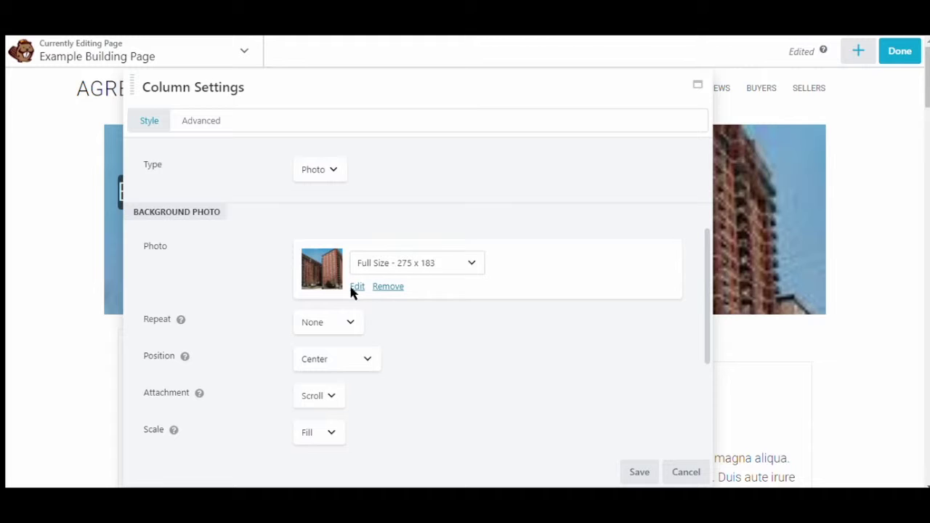
Swap the background photo for the downtown Jersey City skyline image (2500 × 1597) and save.
click(355, 285)
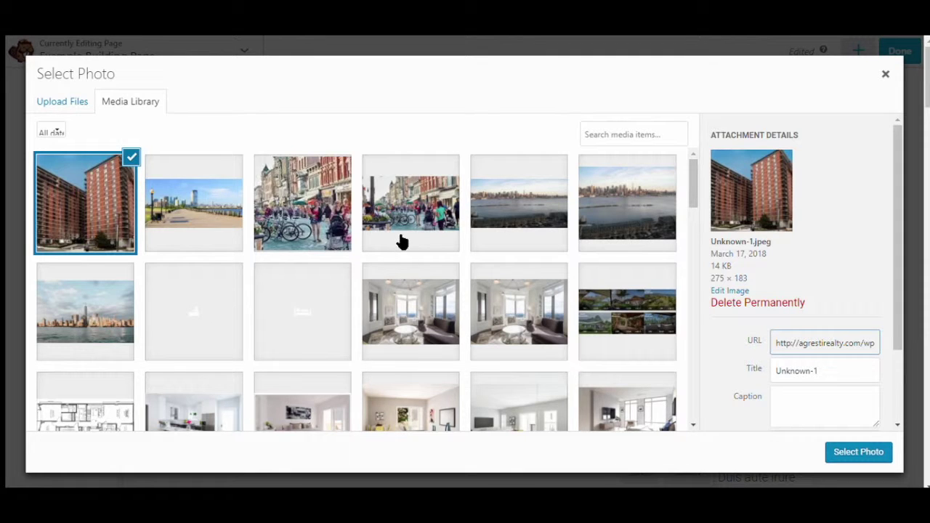
scroll(372, 237, down, 3)
click(103, 203)
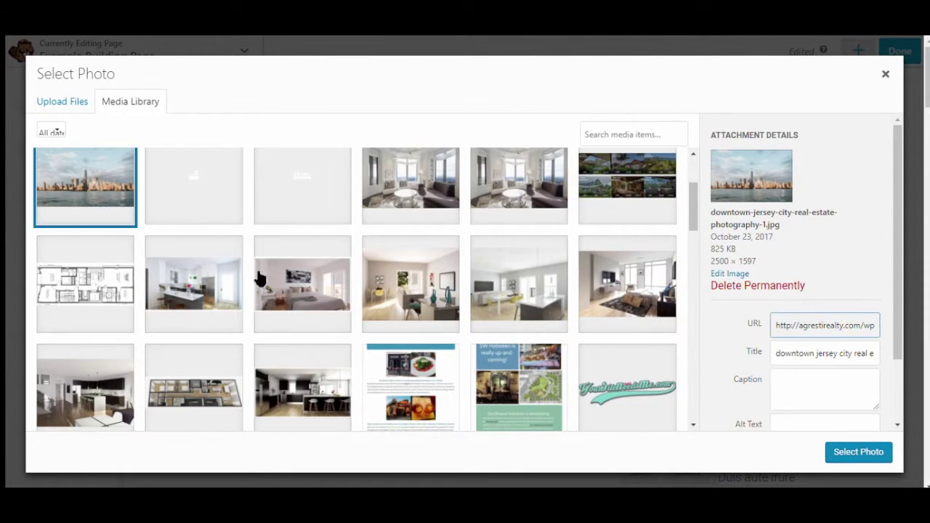
triple_click(744, 262)
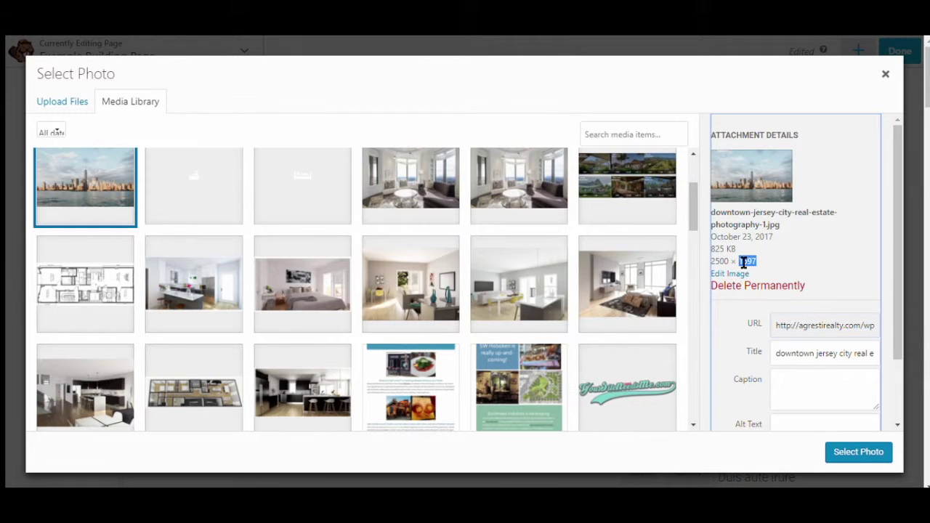
click(860, 446)
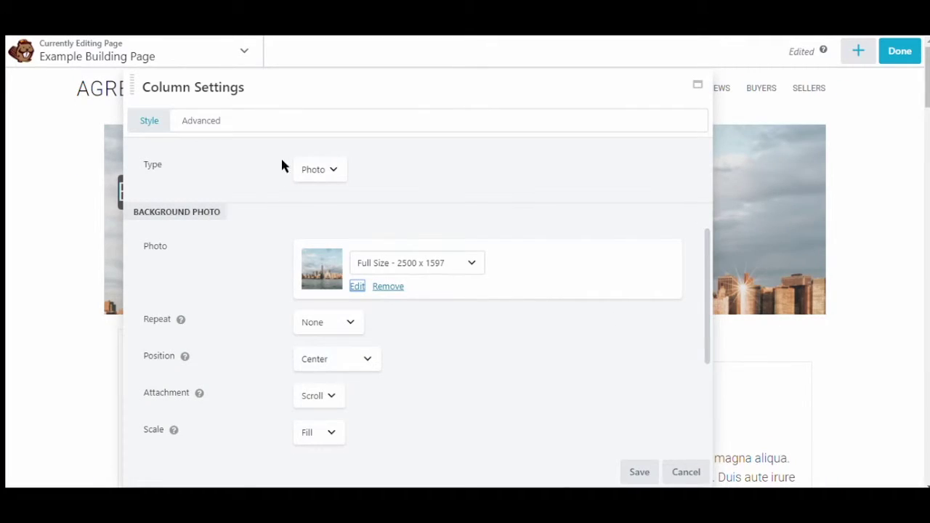
click(636, 472)
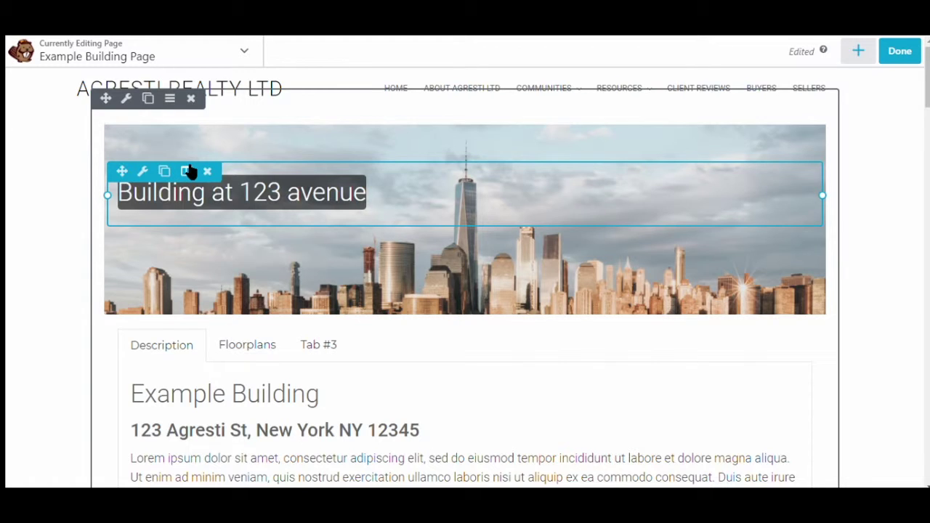
Reopen the hero column settings on the Advanced tab and reposition the panel.
mouse_move(187, 170)
click(218, 211)
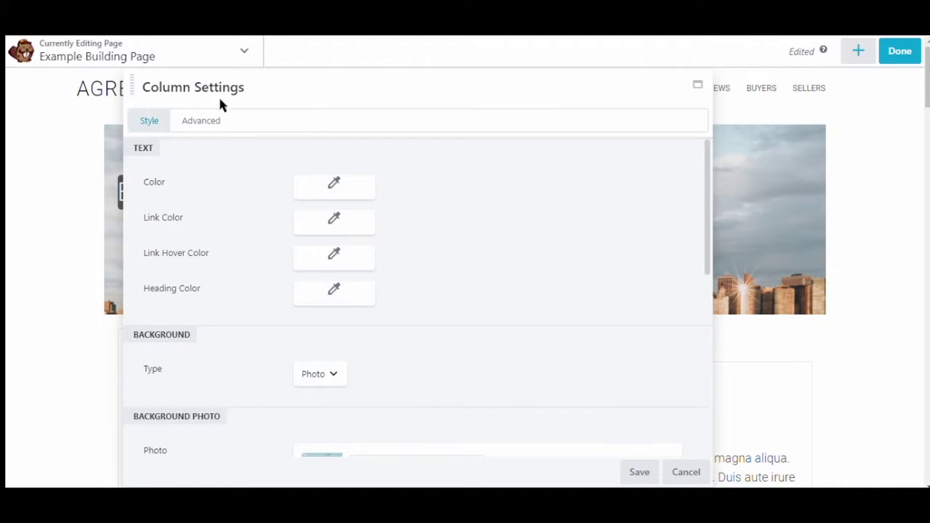
click(218, 120)
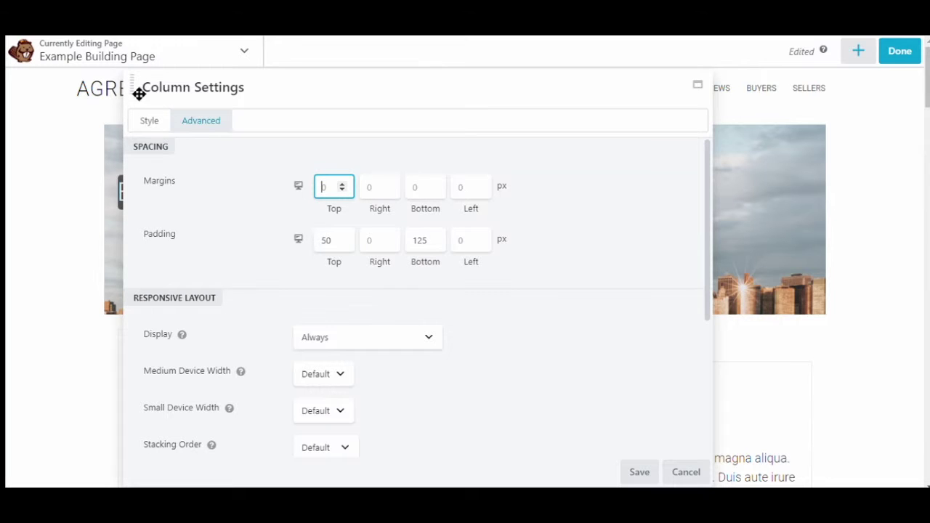
drag(131, 85, 263, 166)
drag(275, 201, 436, 299)
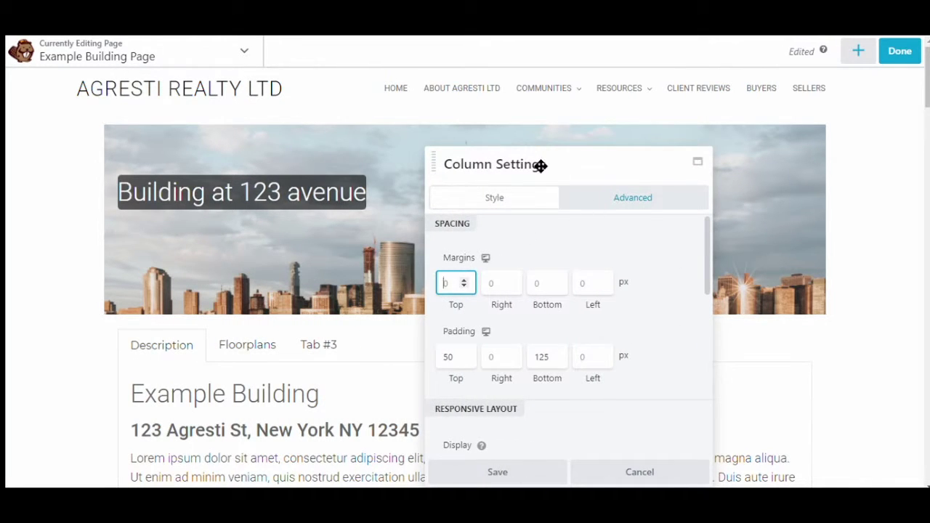
drag(540, 164, 630, 114)
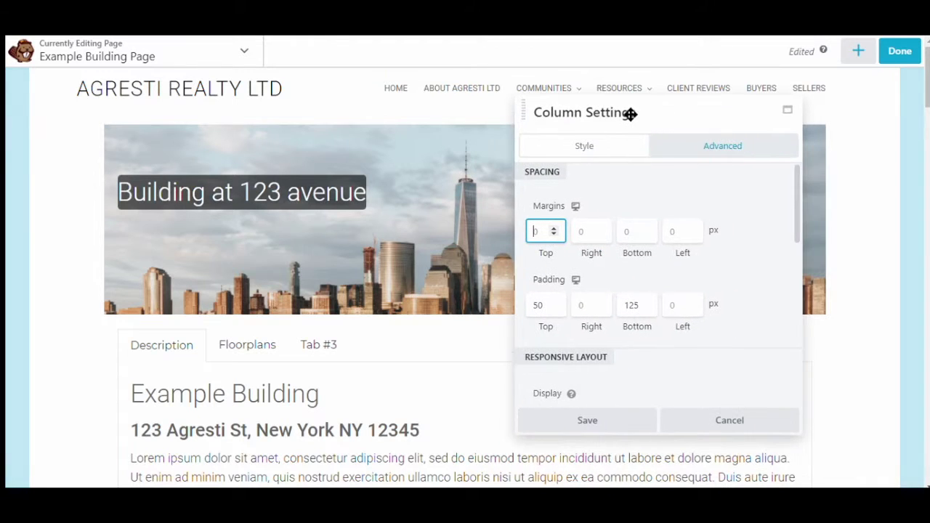
Set the column padding to 50 px top and 150 px bottom.
click(541, 305)
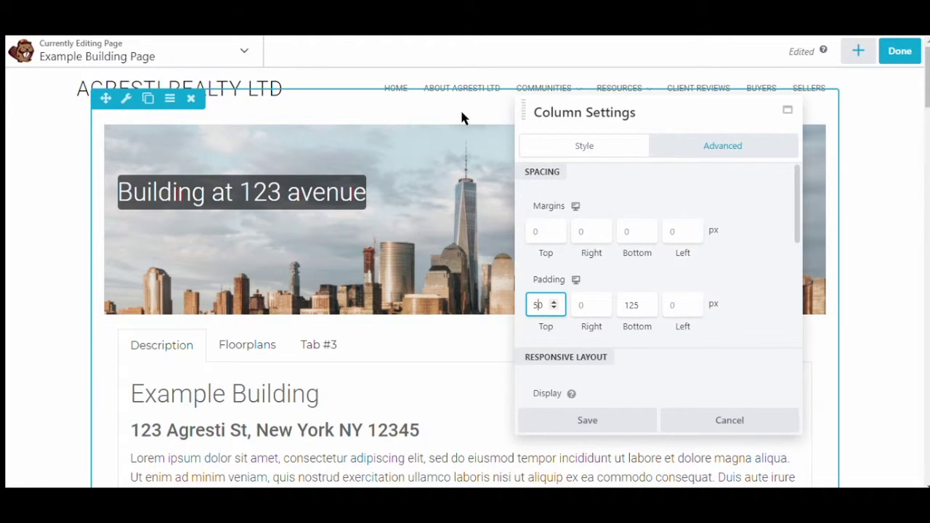
key(BackSpace)
key(BackSpace)
text(25)
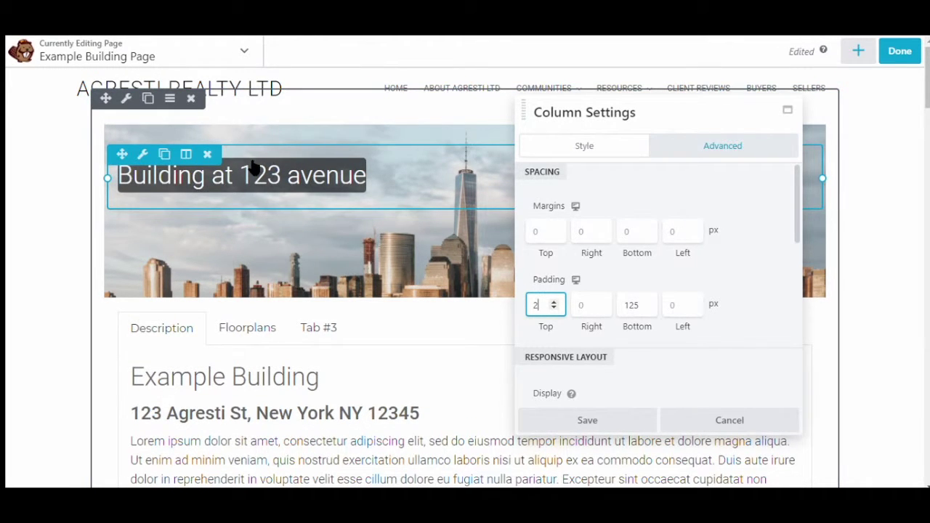
key(BackSpace)
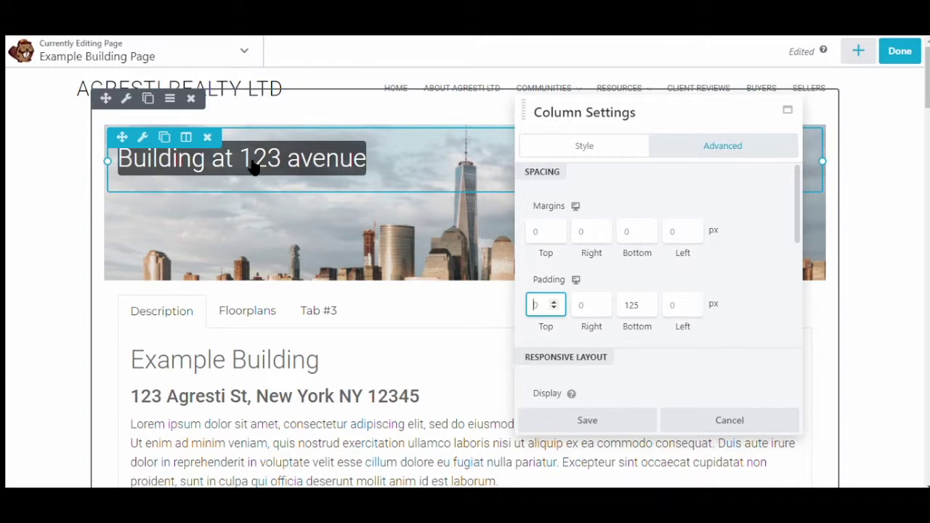
key(BackSpace)
key(BackSpace)
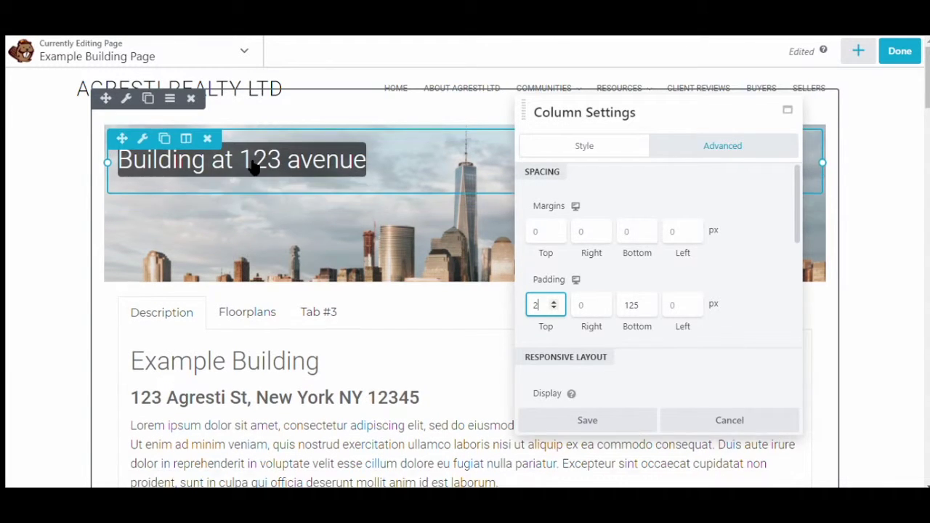
text(50)
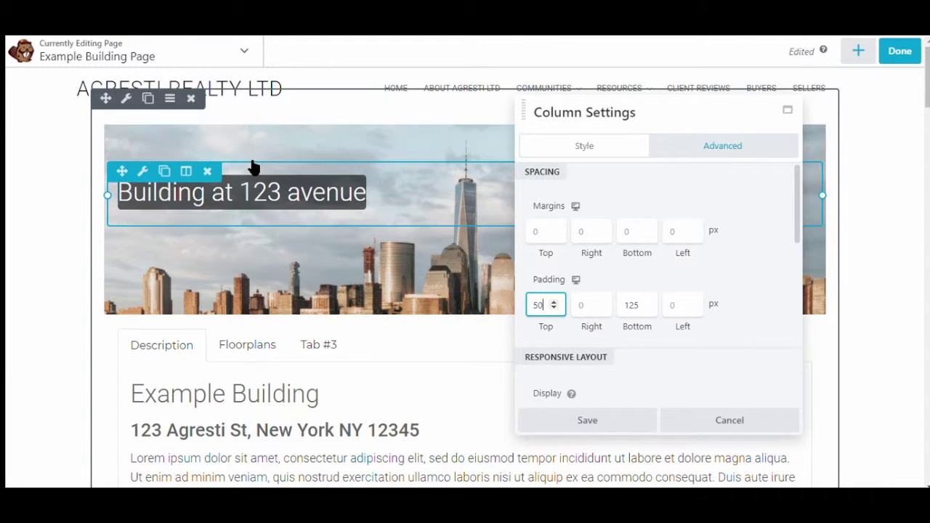
double_click(636, 310)
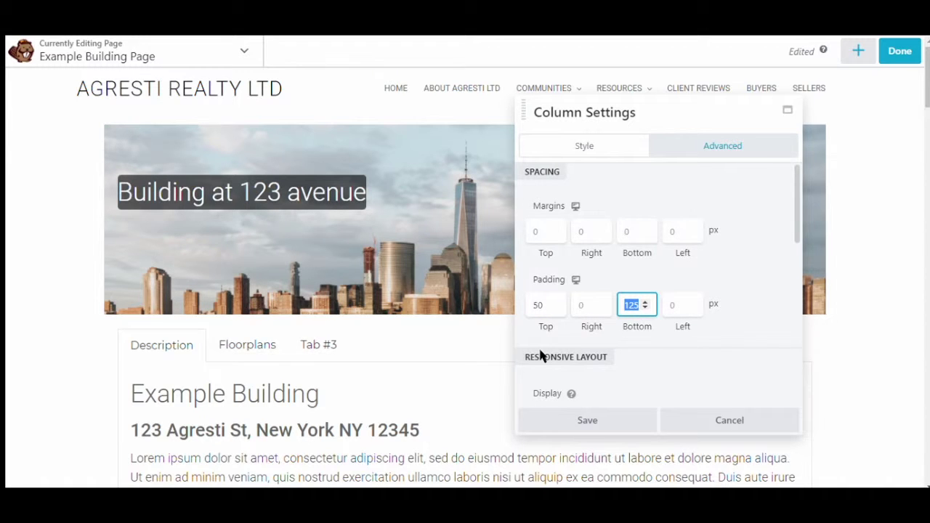
text(50)
key(BackSpace)
key(BackSpace)
text(0)
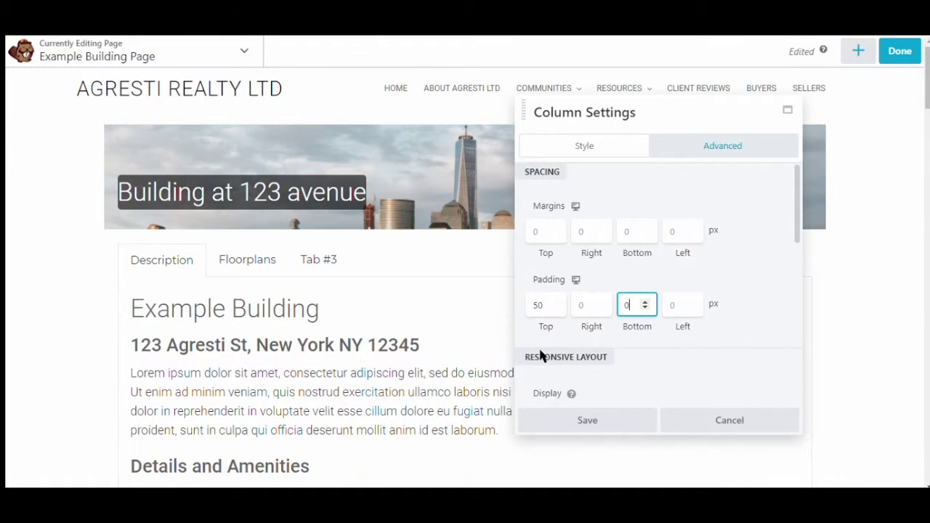
text(150)
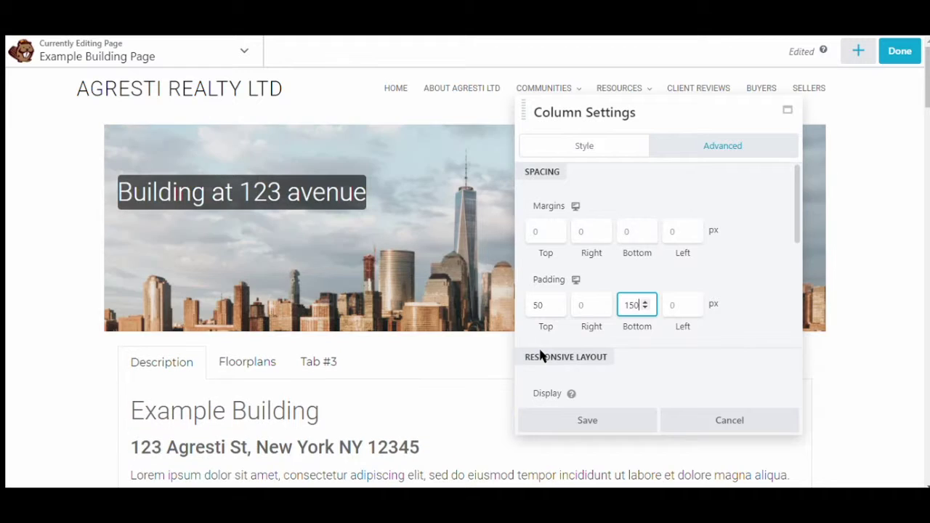
Set the column's Small Device Width back to Default.
scroll(613, 318, down, 3)
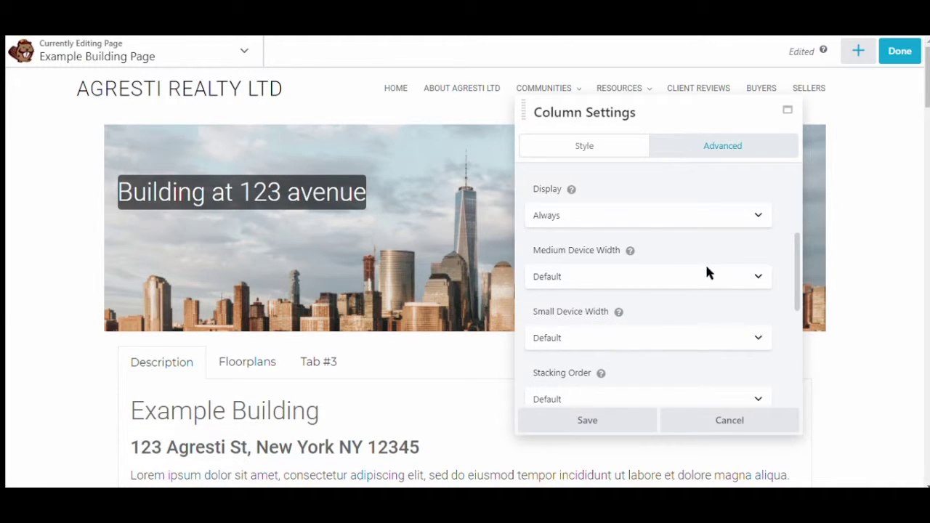
click(708, 273)
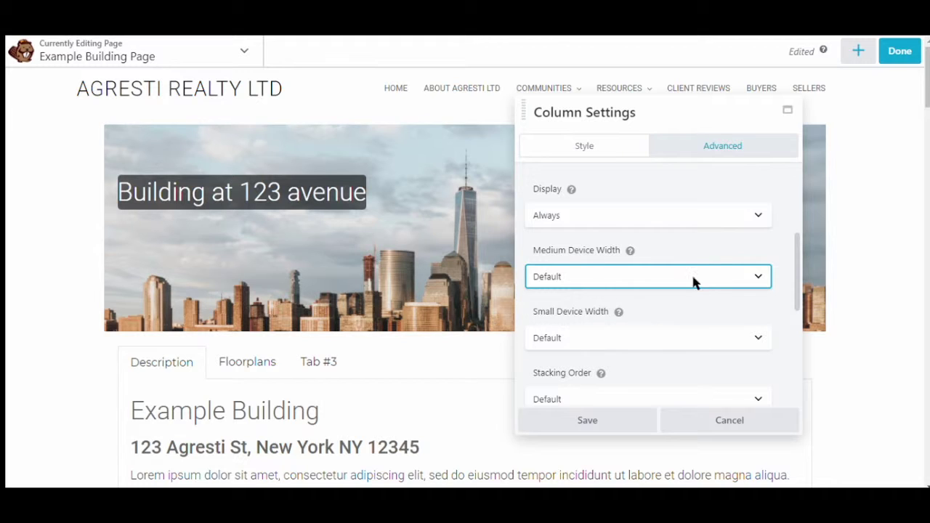
click(658, 342)
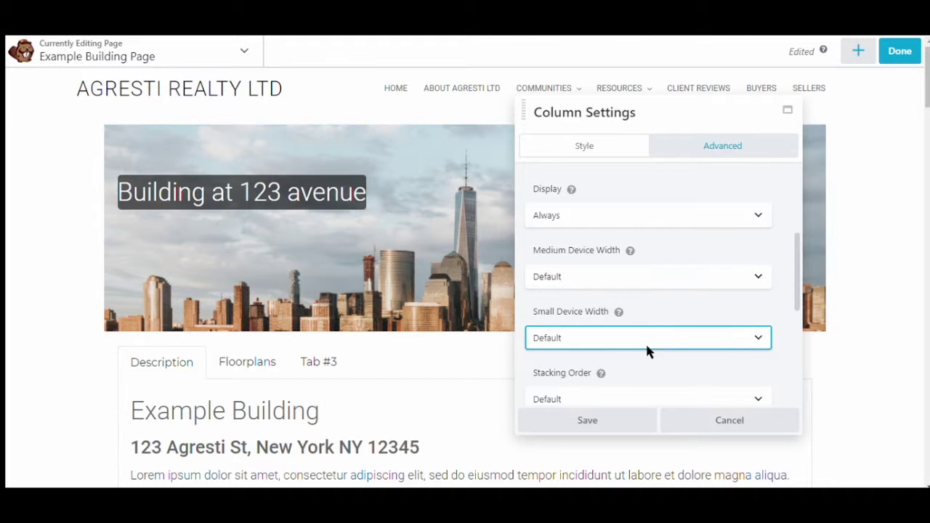
click(639, 371)
scroll(644, 338, down, 2)
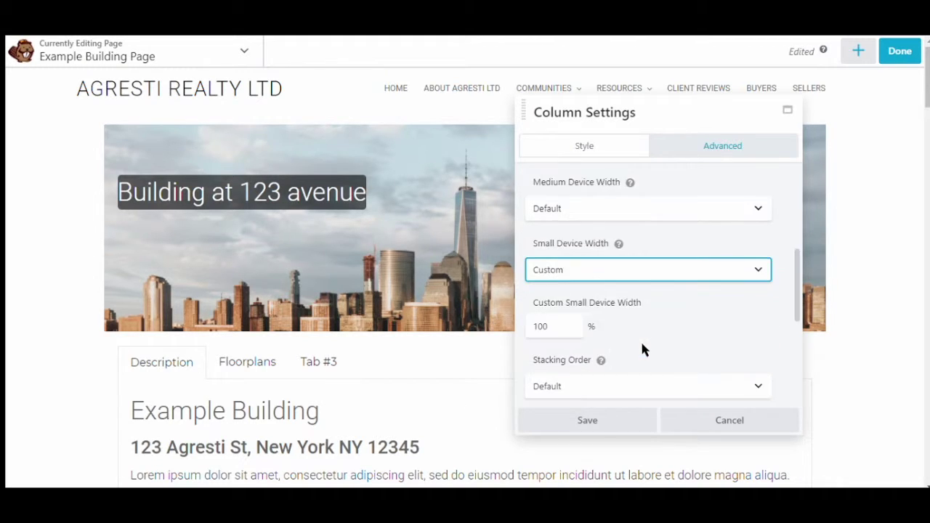
click(603, 274)
click(647, 282)
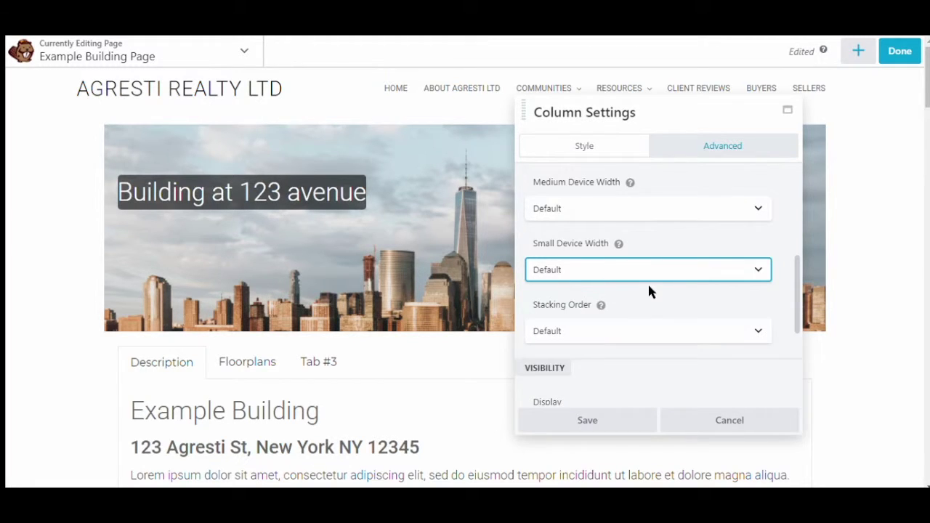
scroll(654, 305, up, 5)
scroll(637, 300, down, 10)
scroll(637, 305, down, 2)
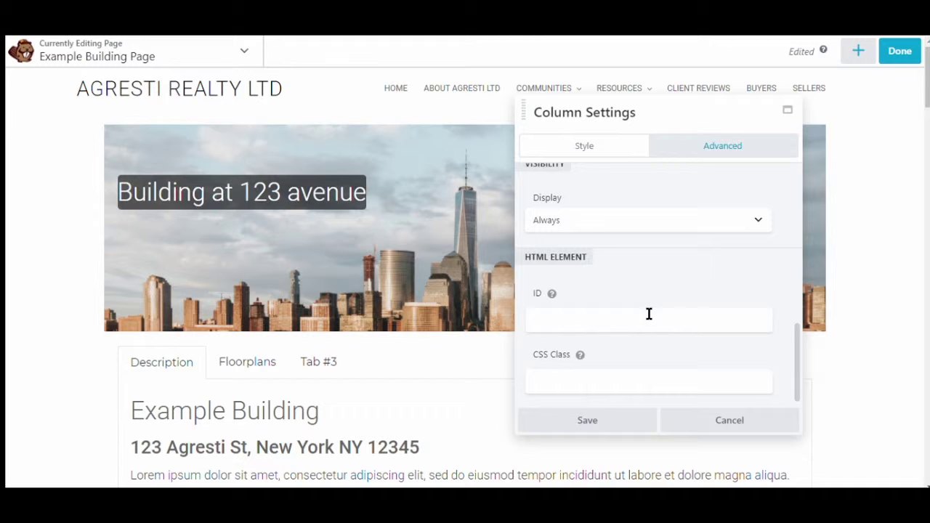
Save the column settings and scroll the page to review the skyline banner.
click(596, 426)
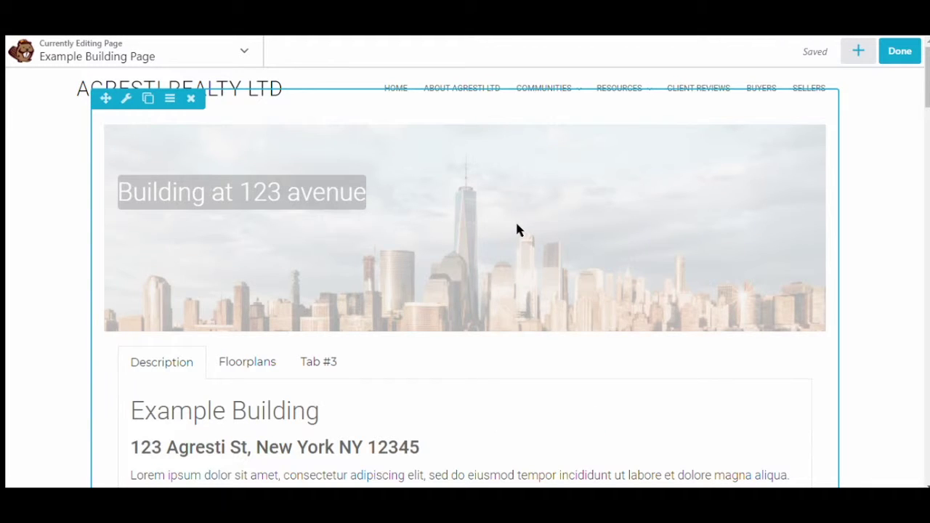
scroll(517, 218, down, 2)
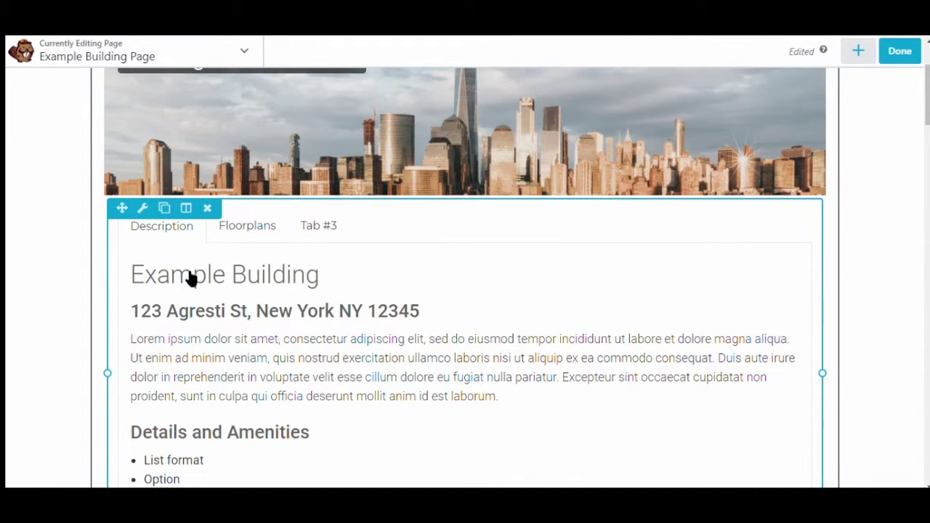
scroll(191, 279, down, 7)
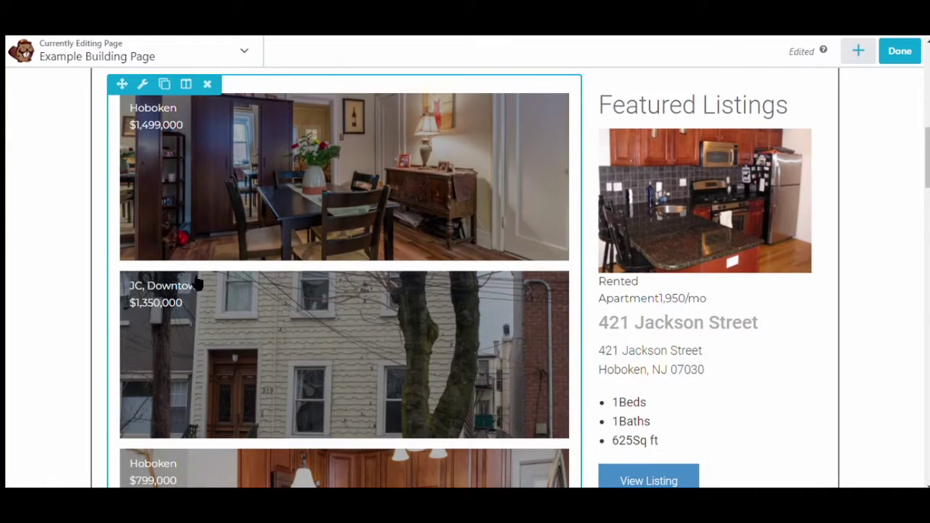
scroll(332, 340, down, 20)
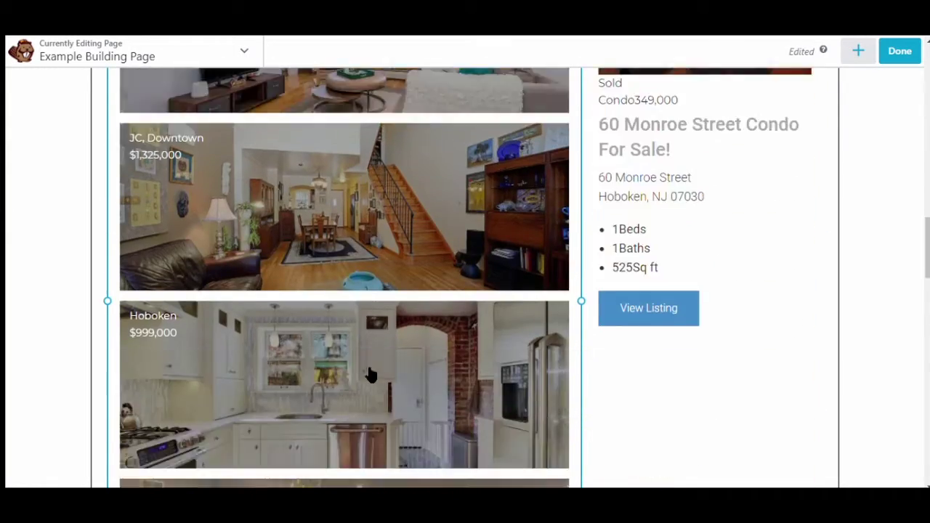
scroll(377, 361, up, 20)
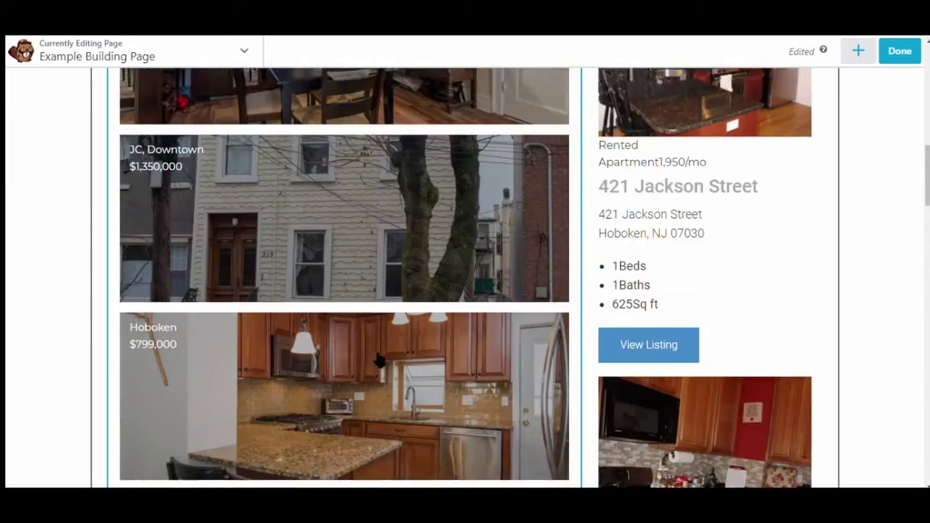
scroll(370, 376, up, 4)
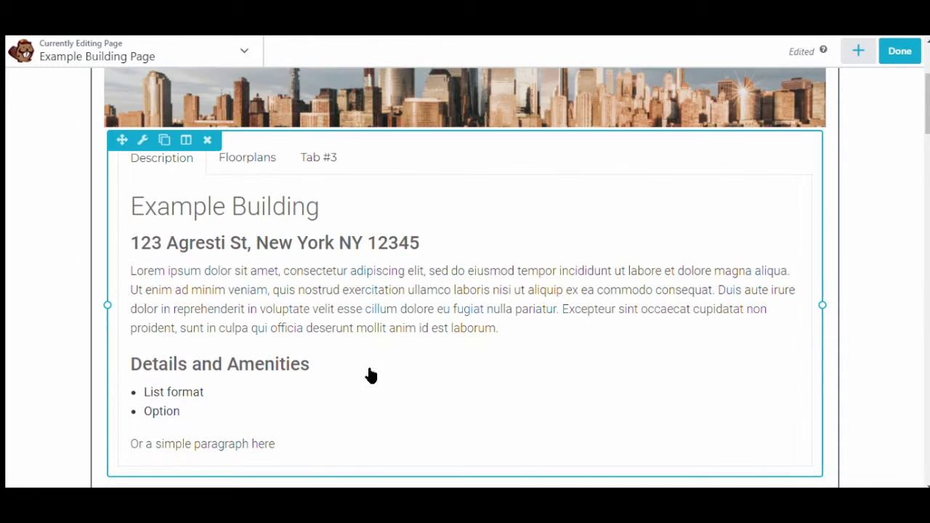
In the Tabs module's Item 1, add 'example list item' as a bullet after Option and save.
click(317, 297)
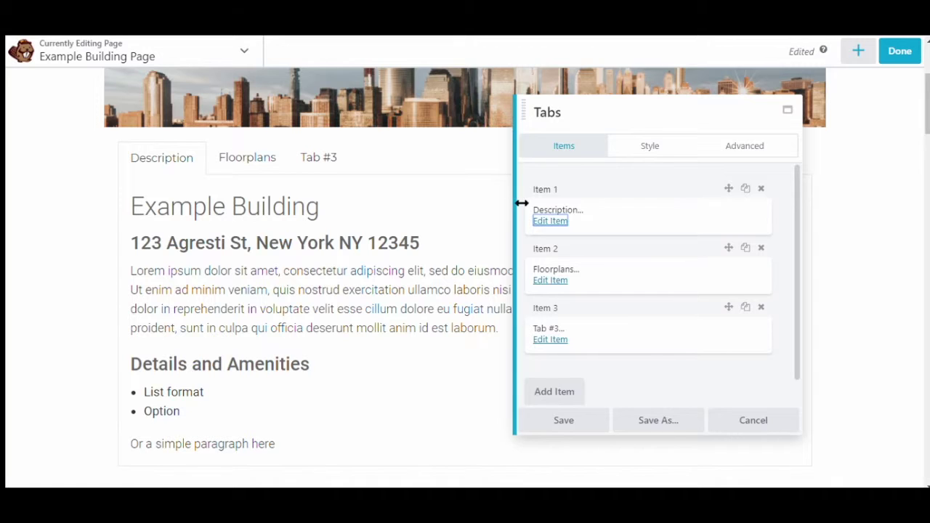
drag(517, 201, 269, 202)
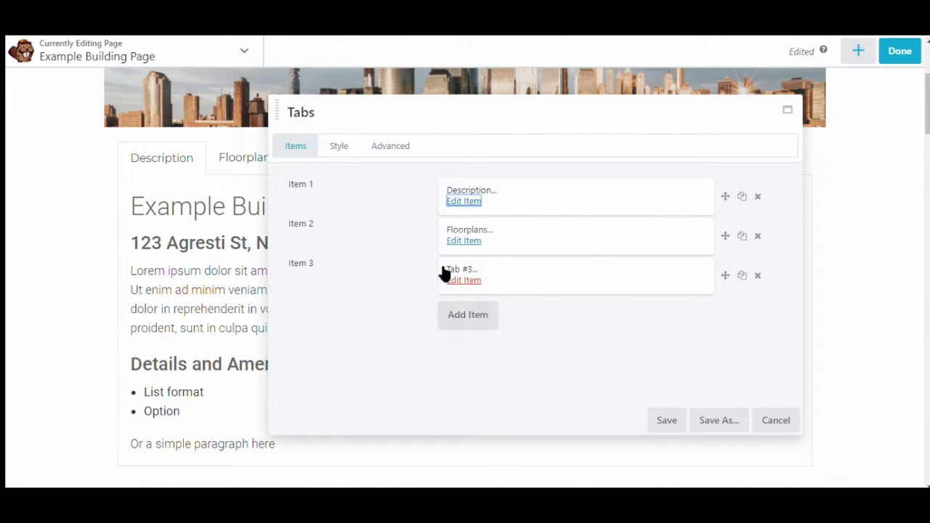
click(463, 202)
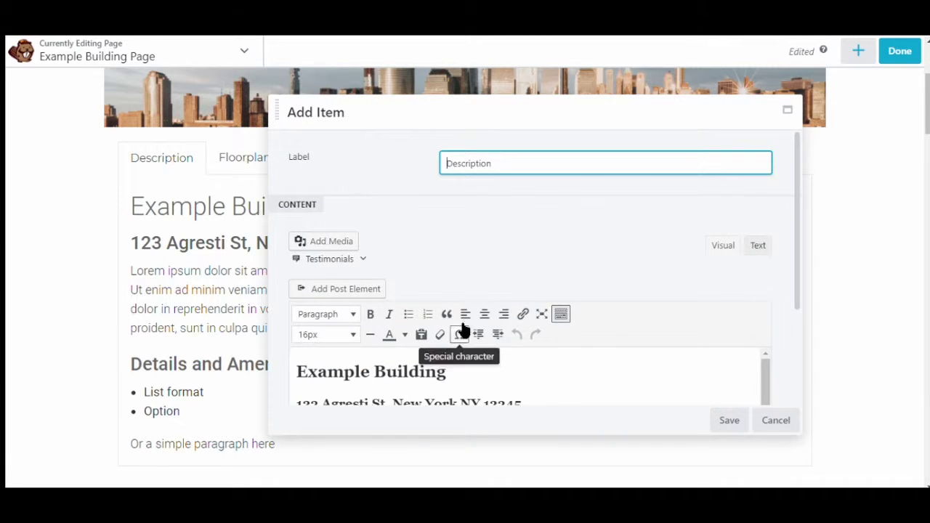
scroll(462, 334, down, 2)
scroll(466, 336, down, 4)
click(419, 339)
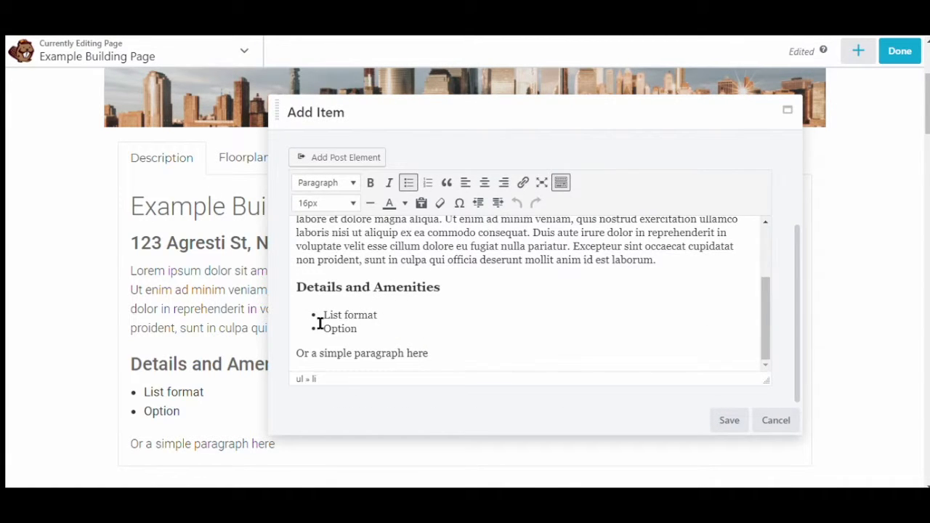
key(Return)
text(example list item)
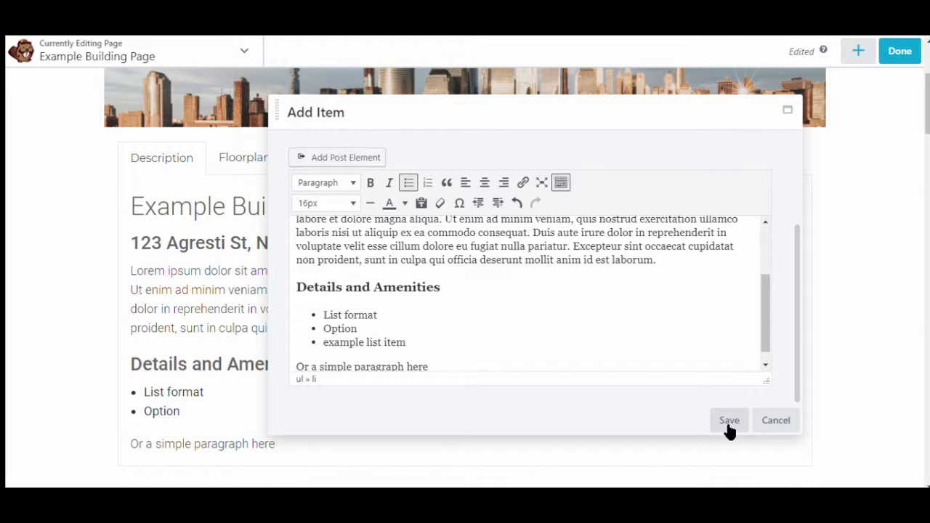
click(729, 424)
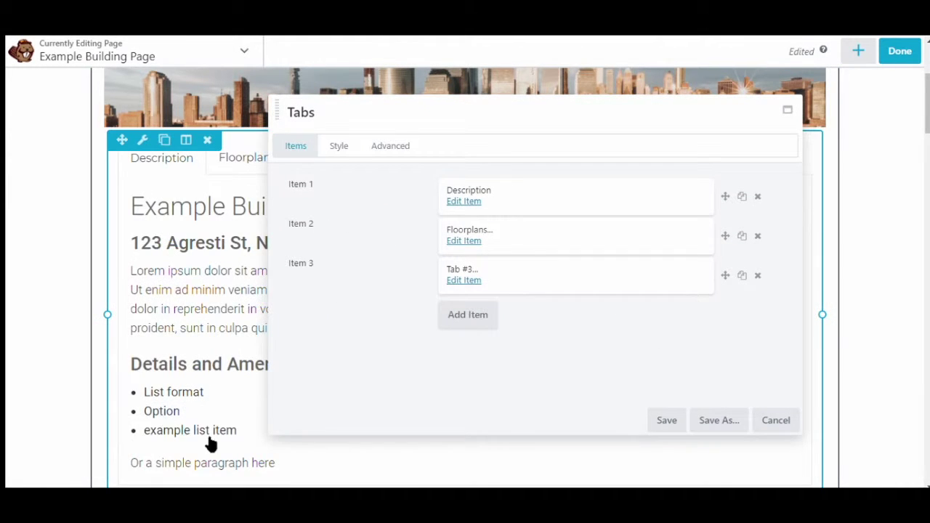
Rename Tab #3 to 'New Tab number 3' with text 'Here is our information on tab 3' and save.
click(464, 281)
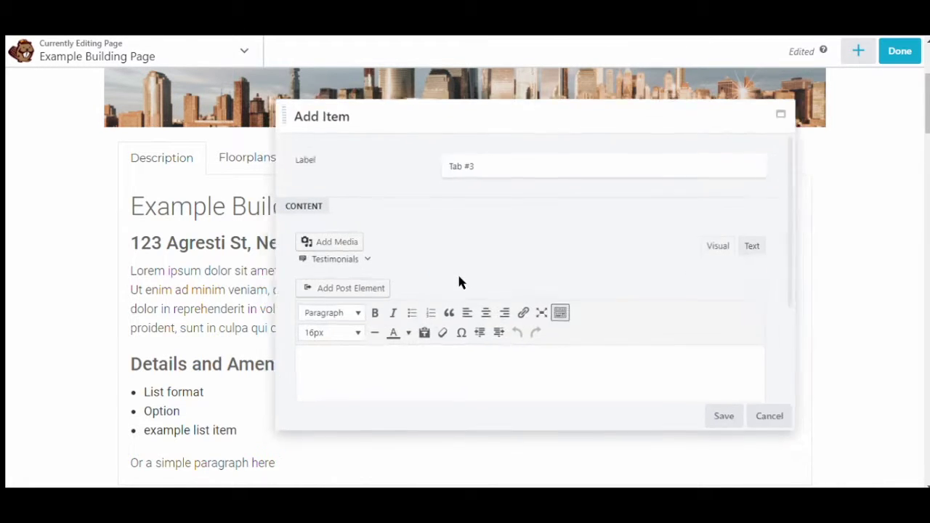
triple_click(464, 178)
text(N)
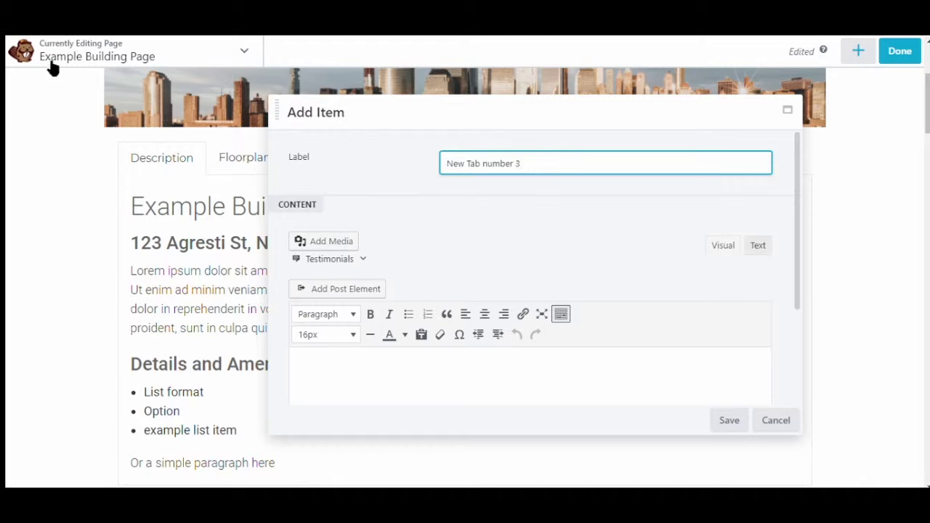
text(ew Tab number 3)
click(327, 379)
text(Her)
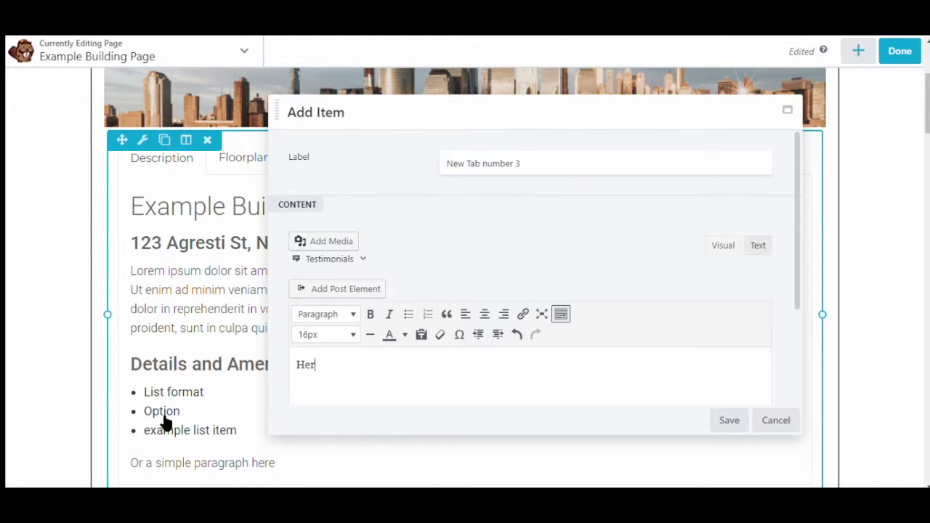
text(e is our information on tab 3)
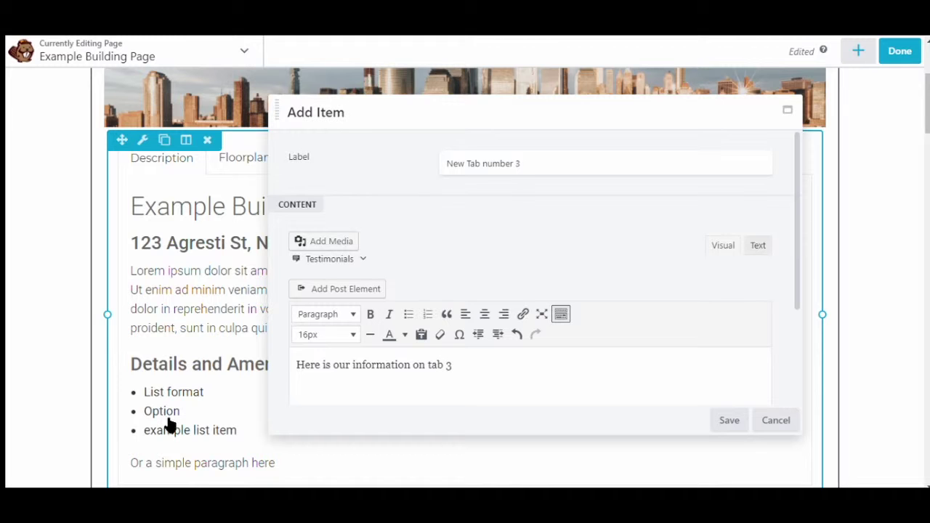
click(722, 421)
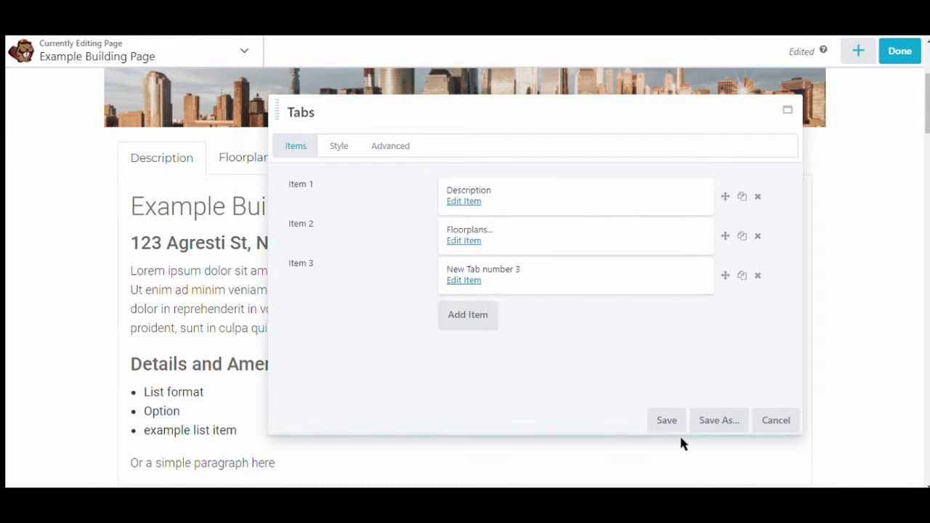
click(656, 416)
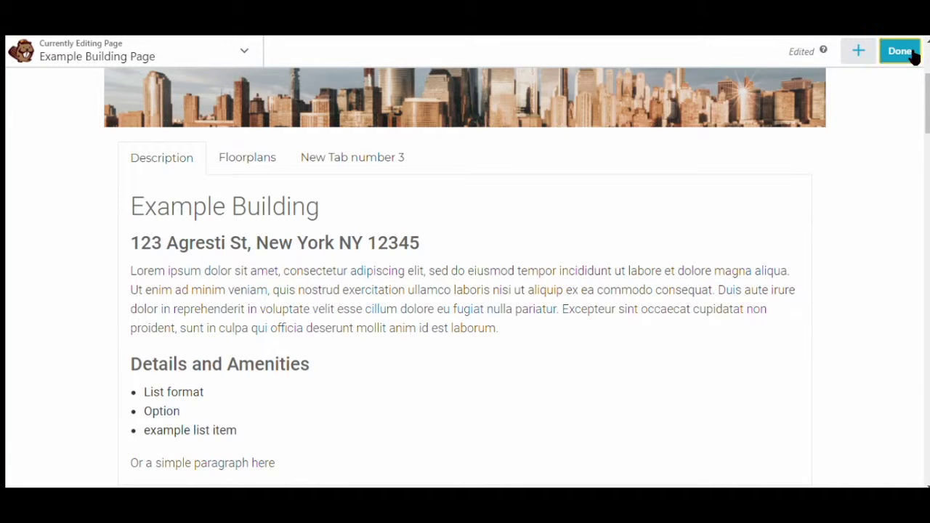
click(900, 51)
Publish the page changes.
click(839, 53)
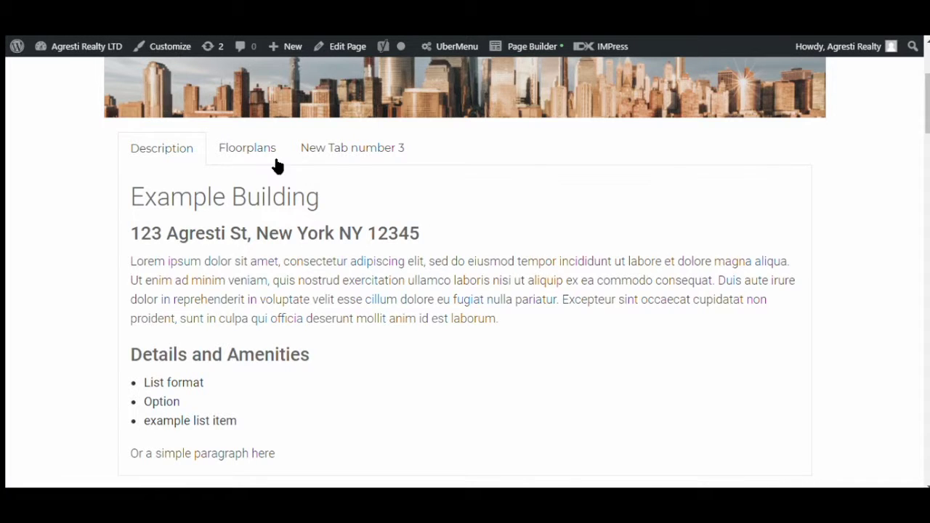
scroll(328, 225, up, 3)
scroll(324, 240, down, 1)
Check the Description, Floorplans and New Tab number 3 tabs on the live page, then reopen the builder.
click(227, 287)
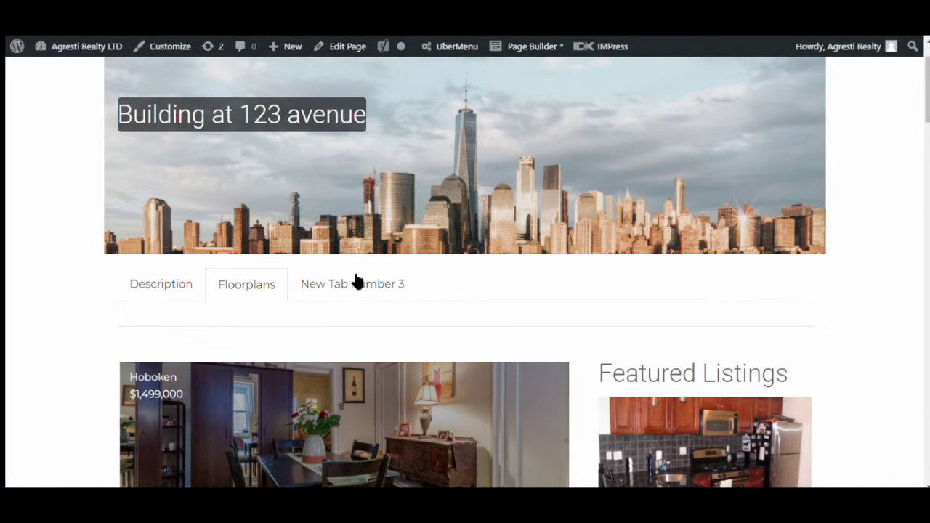
click(354, 284)
drag(300, 324, 104, 327)
click(143, 280)
click(231, 285)
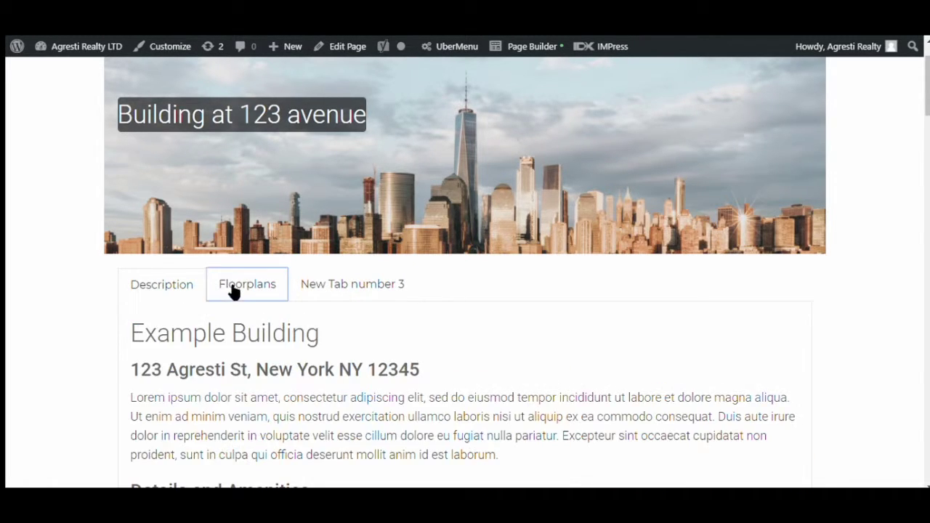
click(322, 273)
click(174, 279)
scroll(202, 284, down, 4)
scroll(202, 285, down, 1)
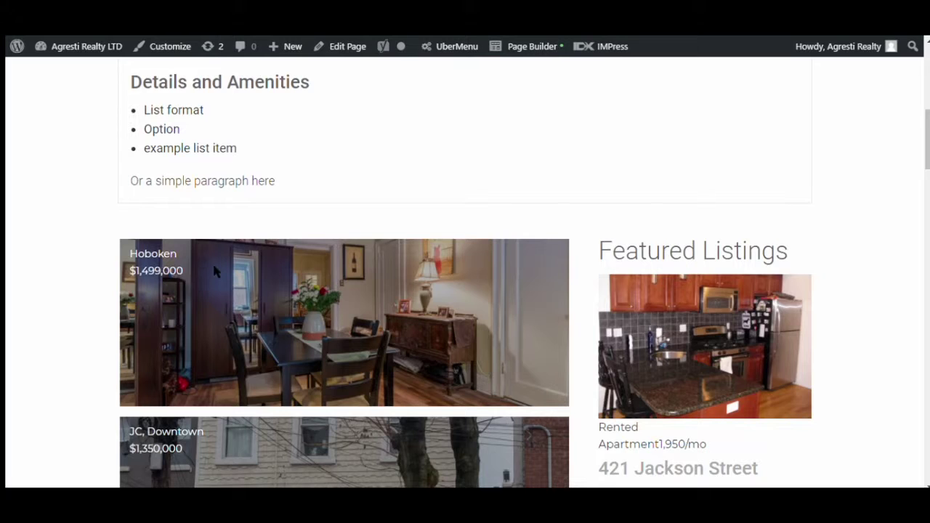
scroll(212, 261, up, 3)
click(541, 48)
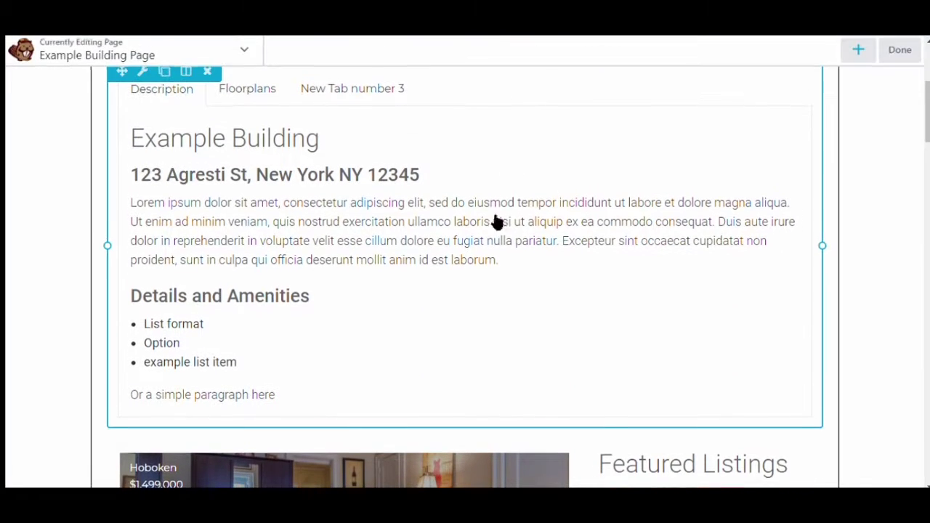
Cancel the IDX active sales widget and bring up the add-content panel showing saved templates.
scroll(475, 266, down, 3)
scroll(376, 319, down, 2)
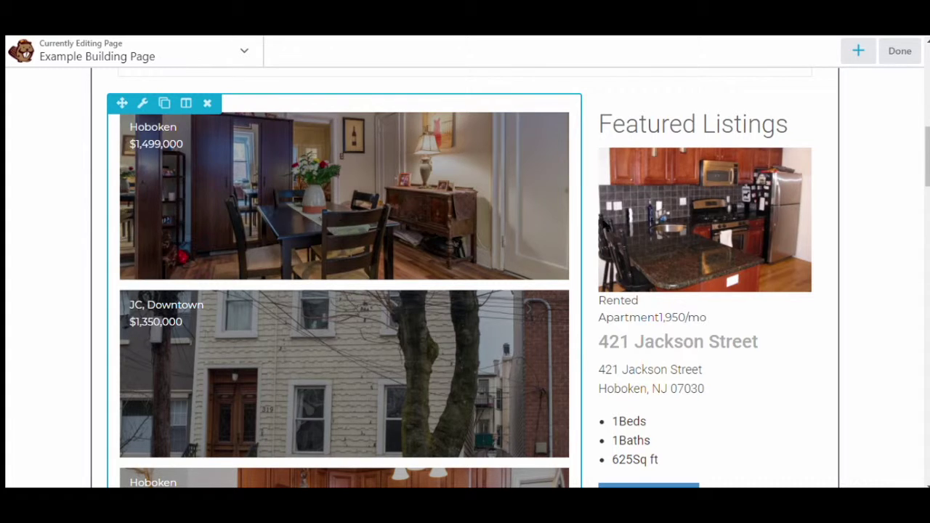
click(560, 138)
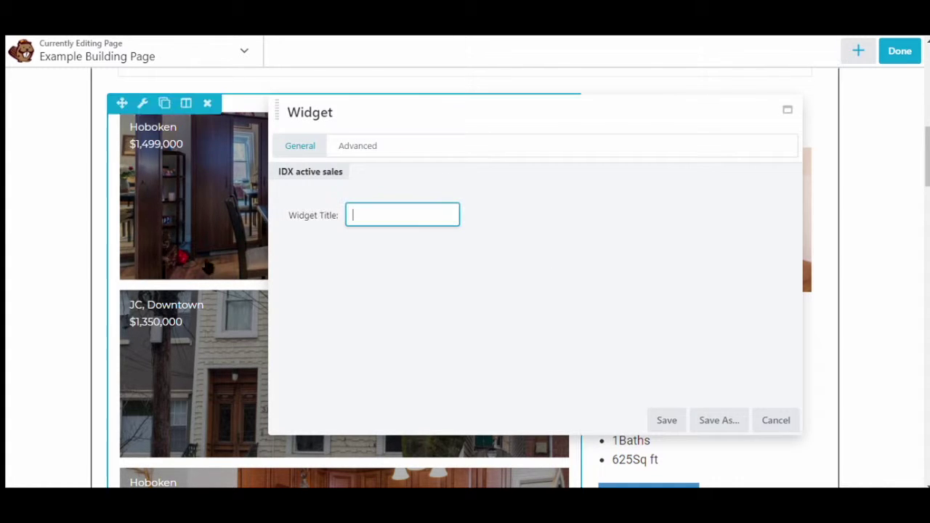
click(775, 420)
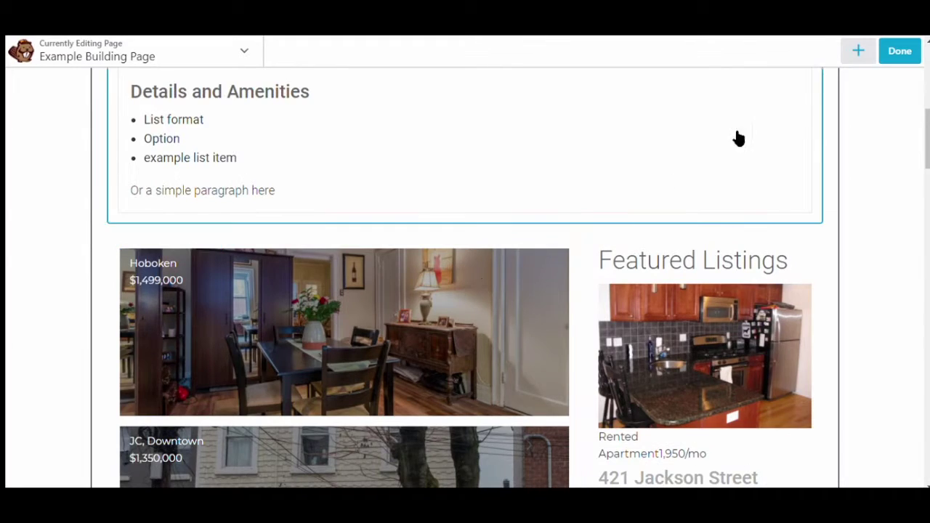
click(858, 51)
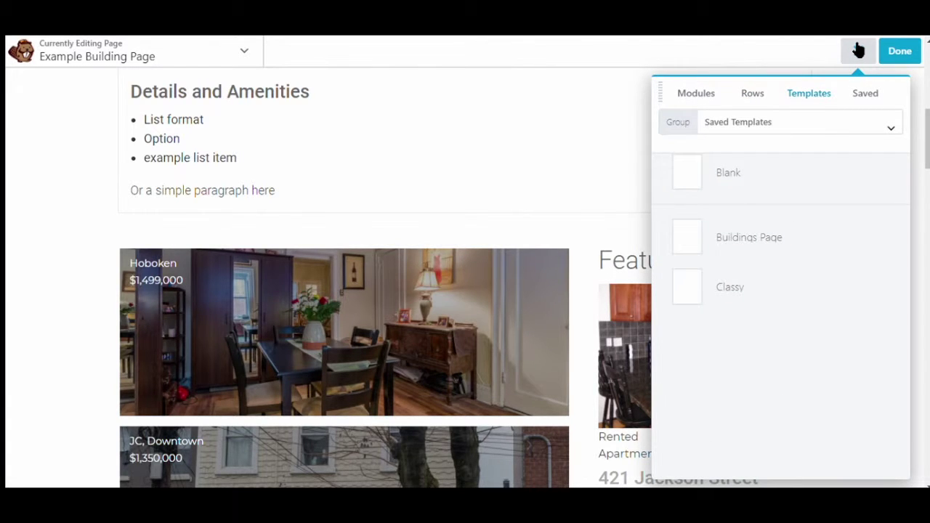
Show the Modules list filtered to the WordPress Widgets group.
click(858, 49)
click(855, 48)
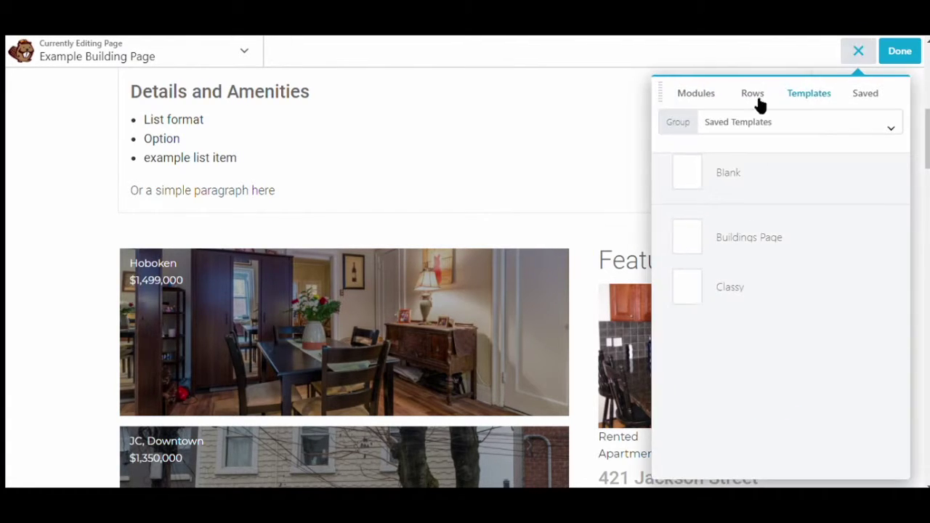
click(691, 99)
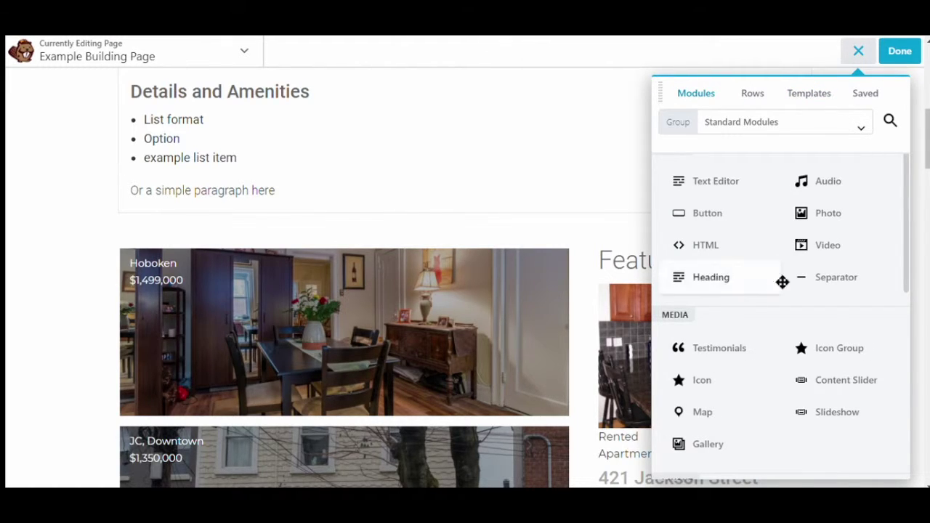
scroll(770, 305, down, 5)
scroll(762, 312, up, 5)
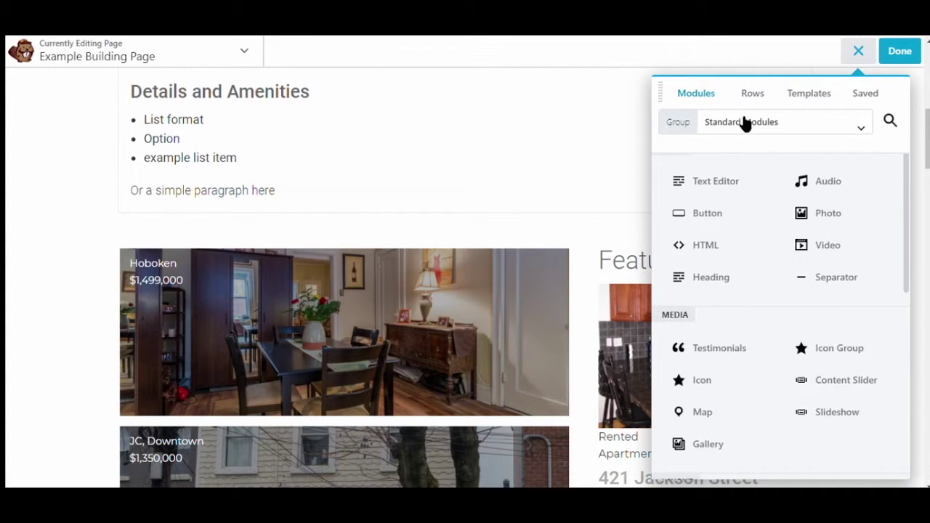
click(743, 121)
click(712, 202)
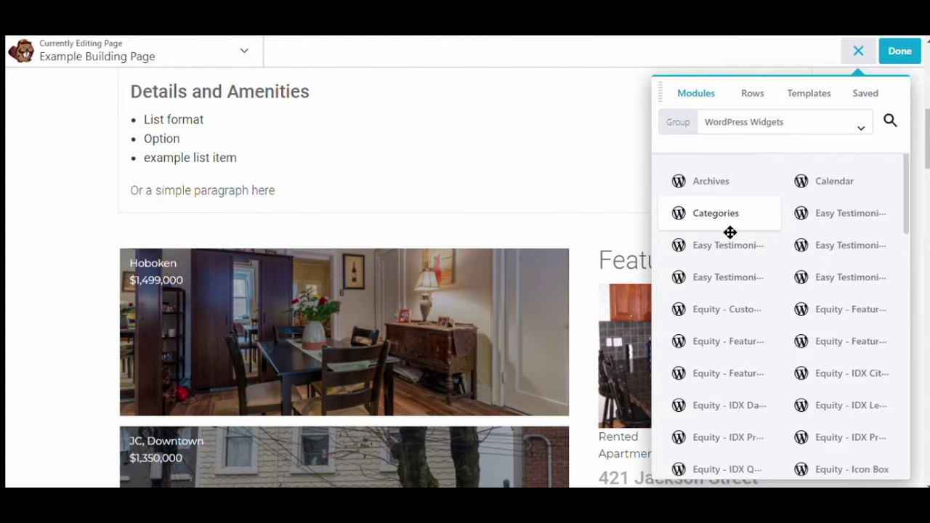
Drag the IDX Weehawken NJ Community Map Search widget below the last Hoboken listing.
scroll(731, 234, down, 3)
scroll(732, 334, down, 3)
scroll(729, 351, down, 3)
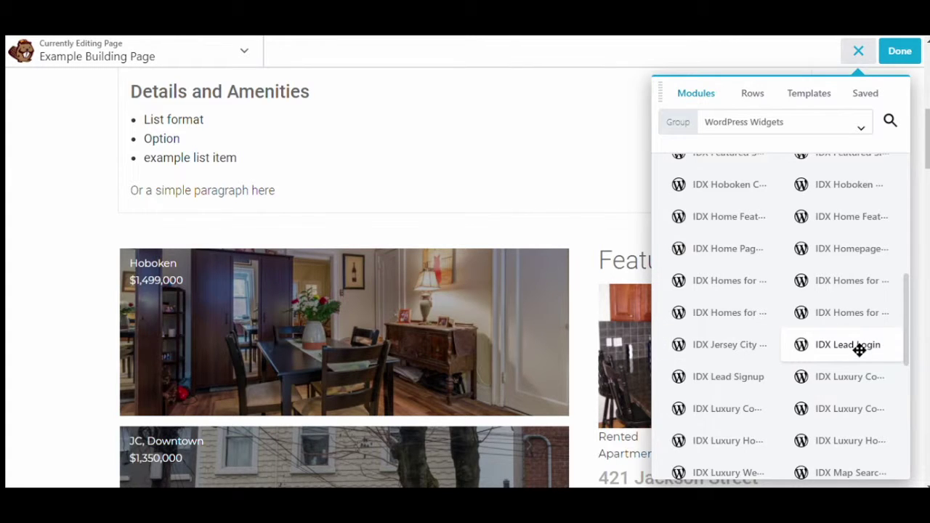
scroll(859, 349, down, 10)
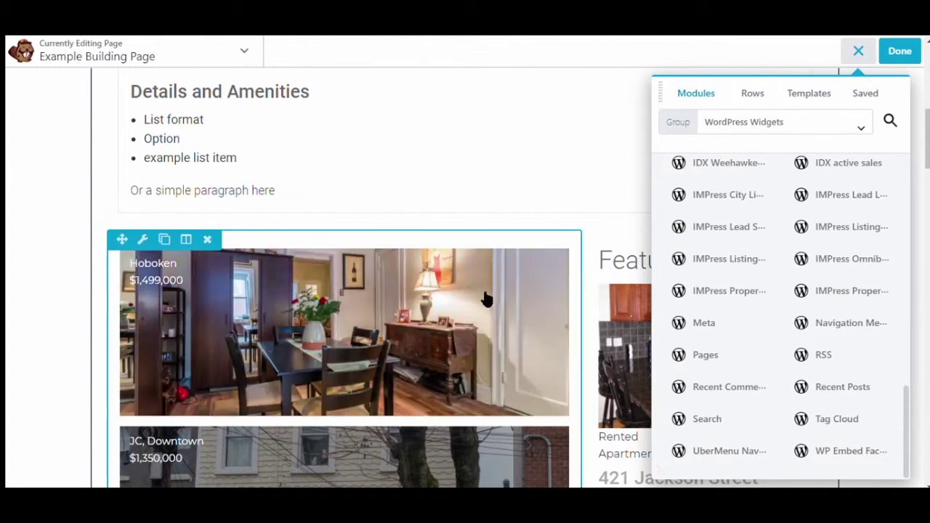
scroll(473, 272, down, 15)
scroll(552, 319, down, 6)
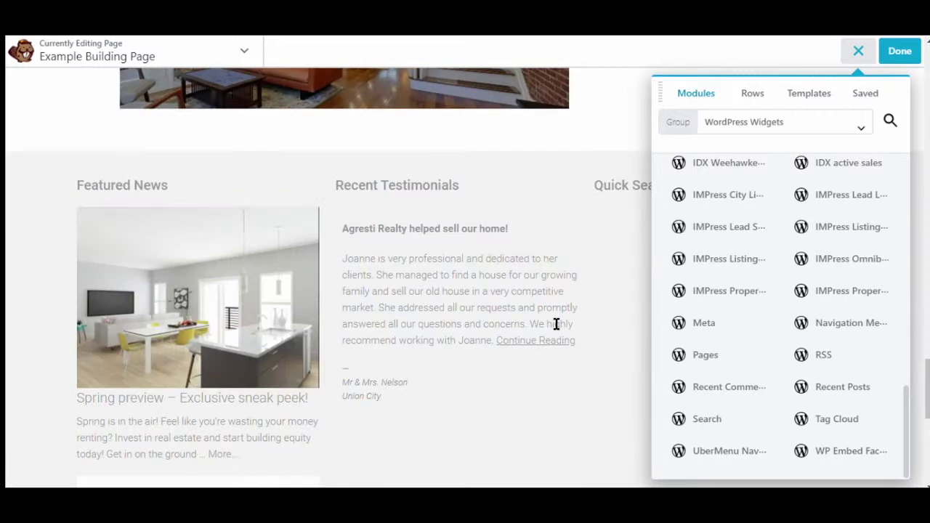
scroll(546, 317, up, 2)
scroll(843, 348, up, 2)
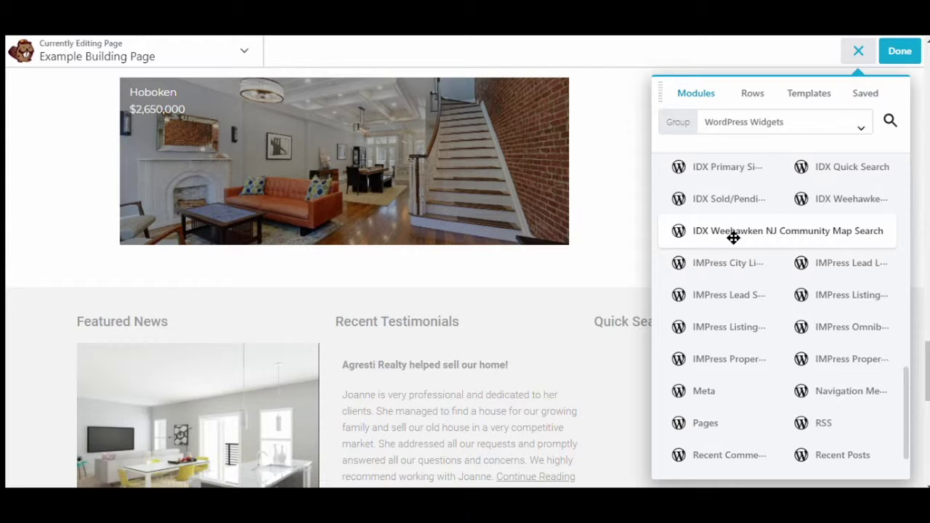
scroll(730, 250, down, 2)
scroll(747, 315, up, 4)
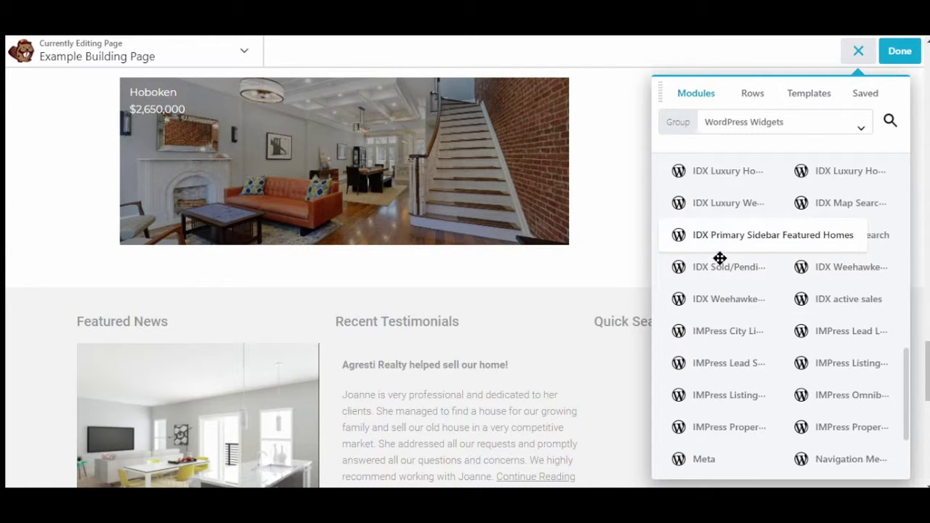
drag(734, 309, 305, 372)
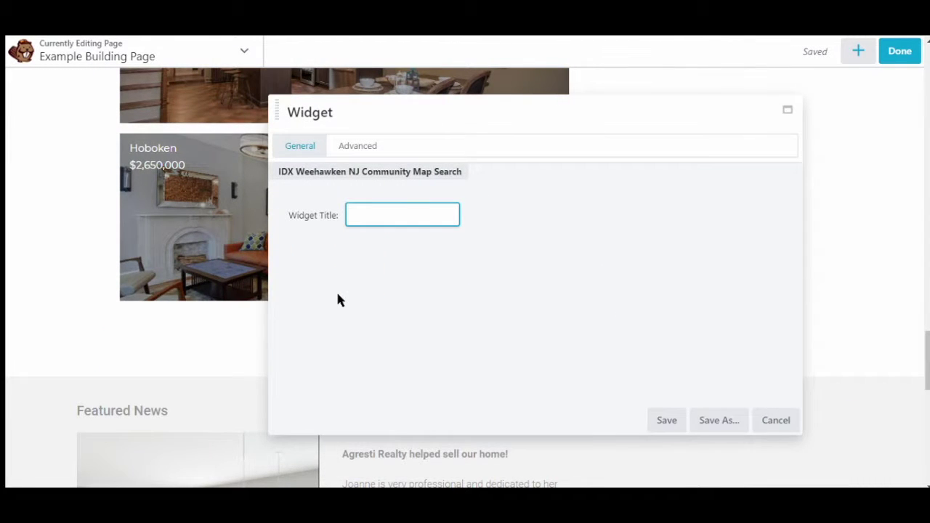
Save the map search widget with its title blank, then choose Done to reach the publish options.
click(656, 426)
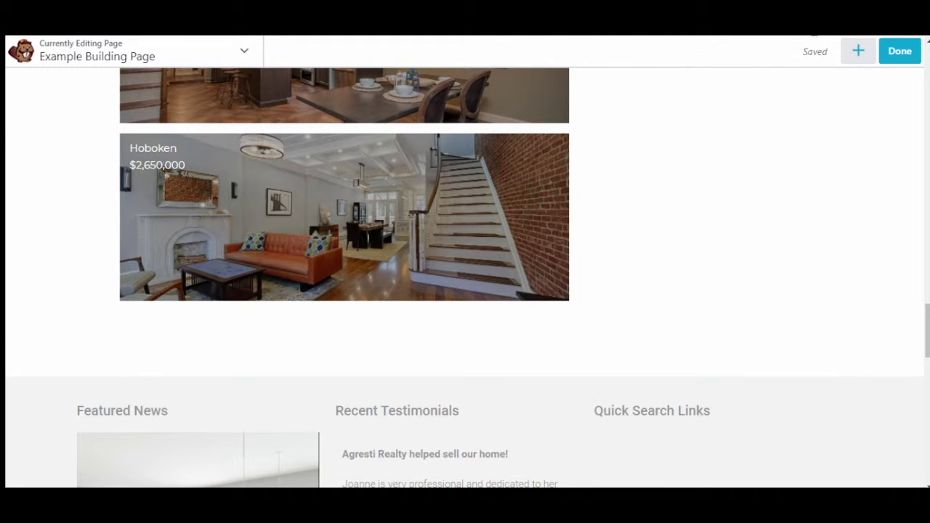
click(902, 50)
Publish Example Building Page, reload it live, and check the Manhattan–Hoboken map search below the listings.
click(834, 48)
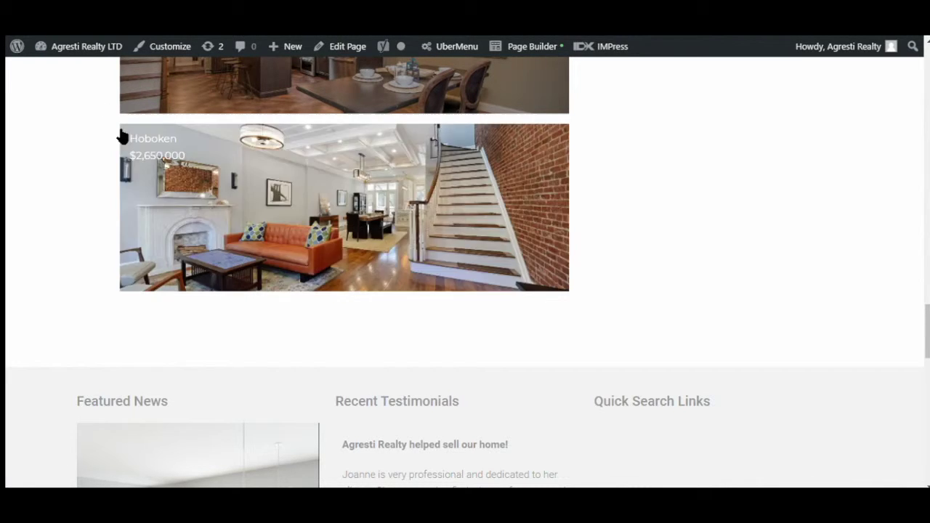
click(266, 252)
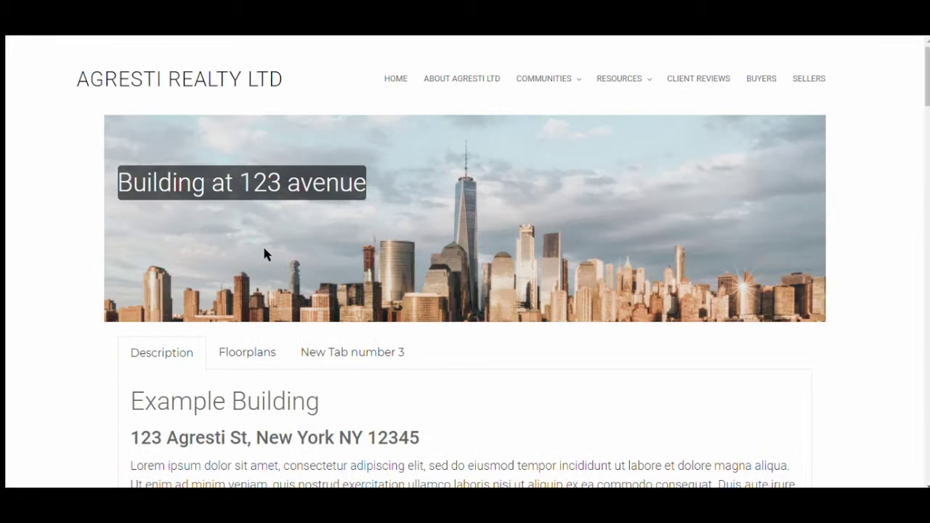
scroll(264, 253, down, 7)
scroll(283, 294, down, 20)
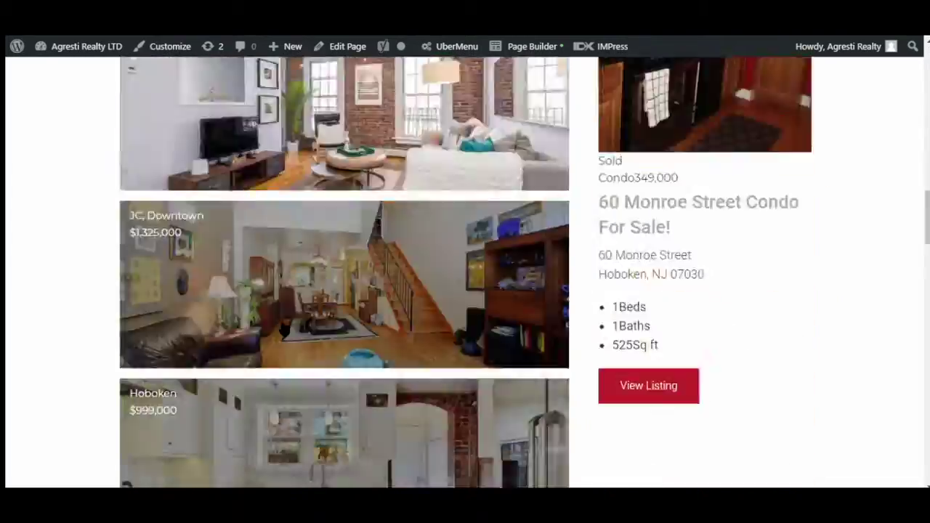
scroll(295, 335, down, 4)
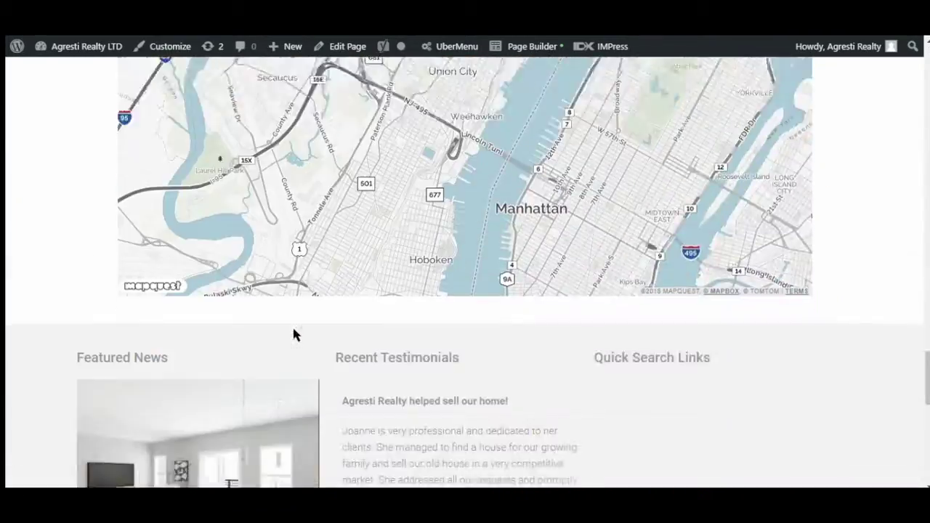
scroll(409, 330, up, 3)
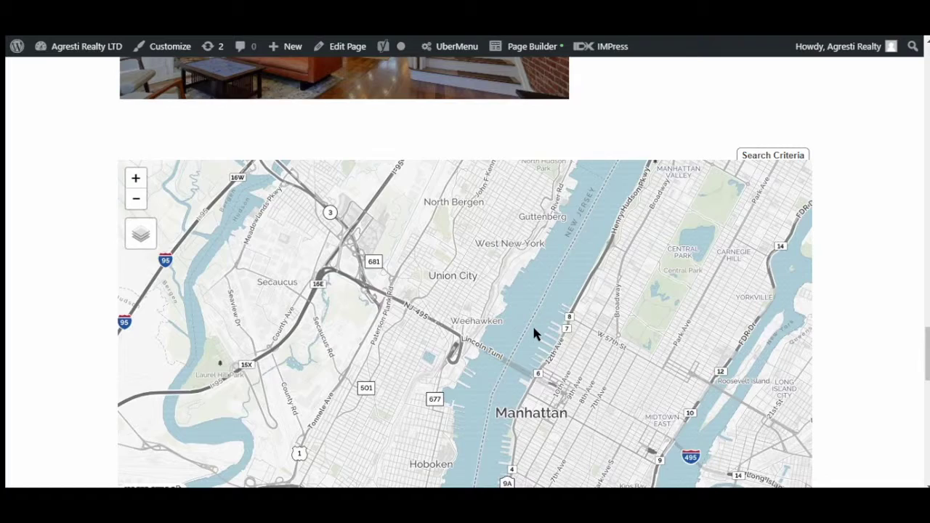
scroll(534, 330, up, 1)
scroll(534, 330, down, 2)
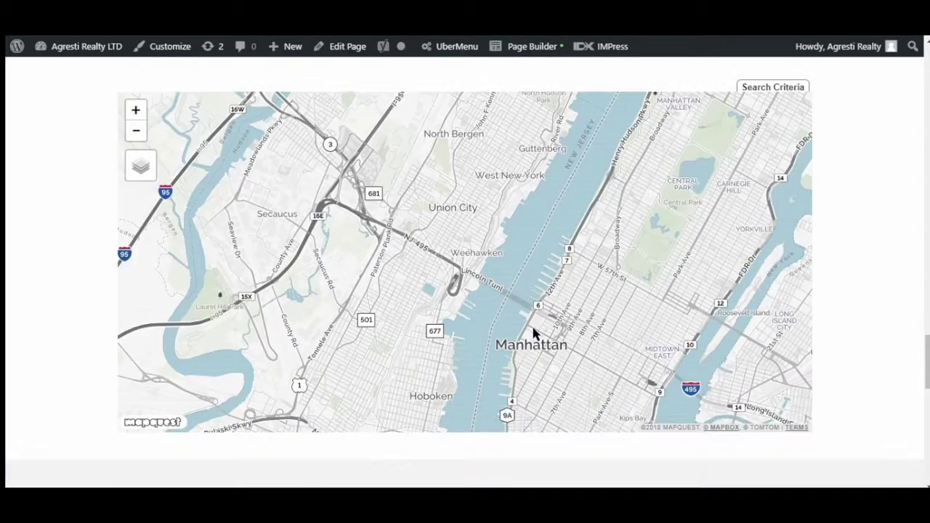
scroll(534, 330, up, 3)
scroll(58, 254, down, 5)
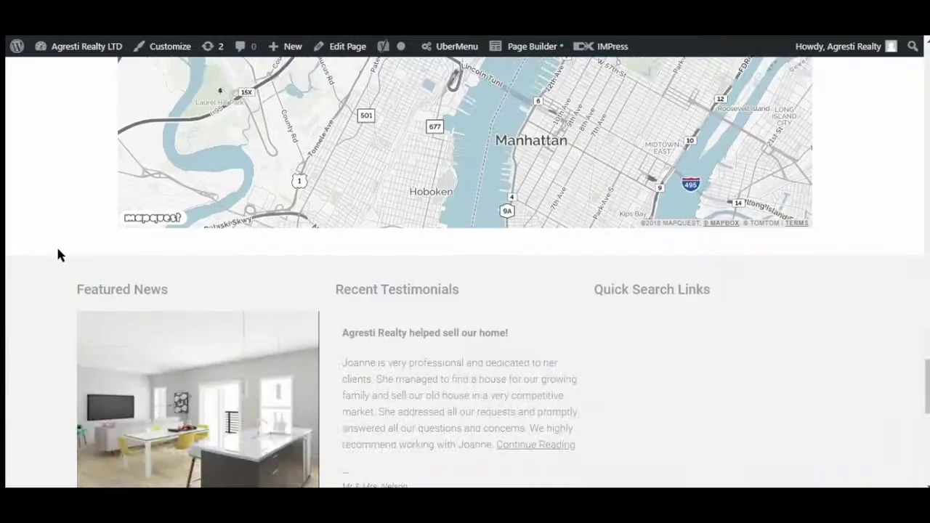
scroll(70, 266, up, 15)
scroll(88, 310, up, 15)
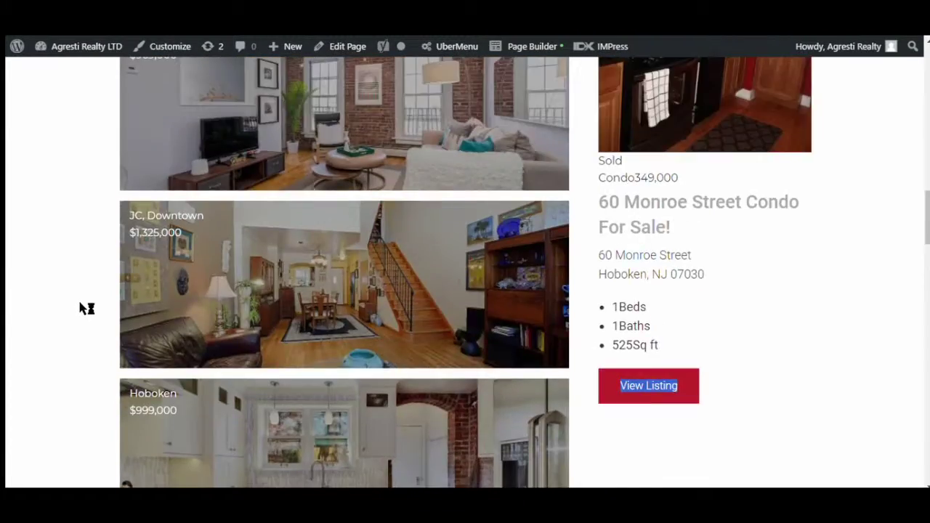
scroll(124, 282, up, 1)
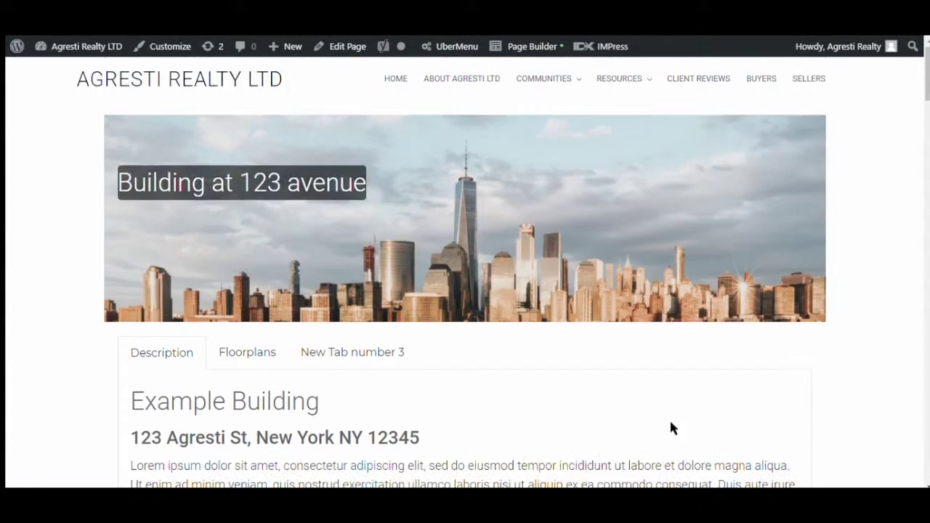